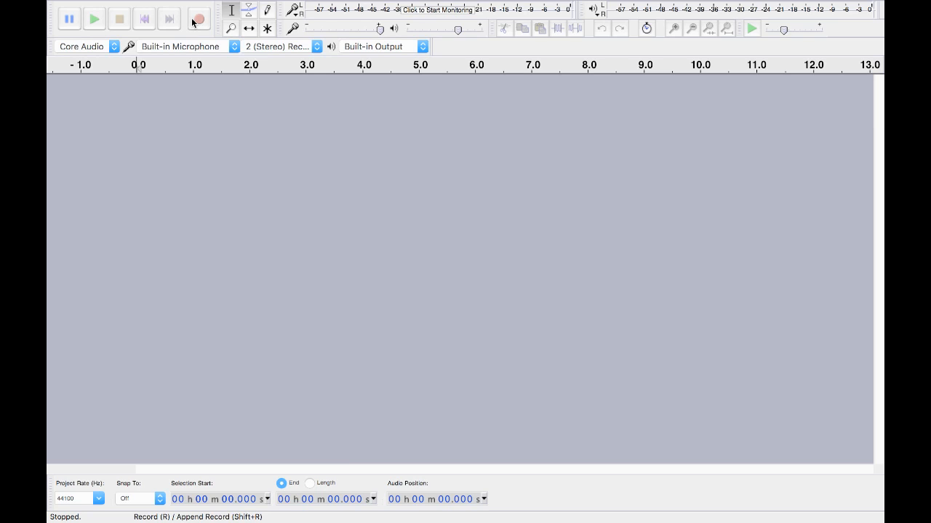
Step: Import the audio file Phoebe Sleep Extract.wav, reading it directly from the original
mouse_move(128, 4)
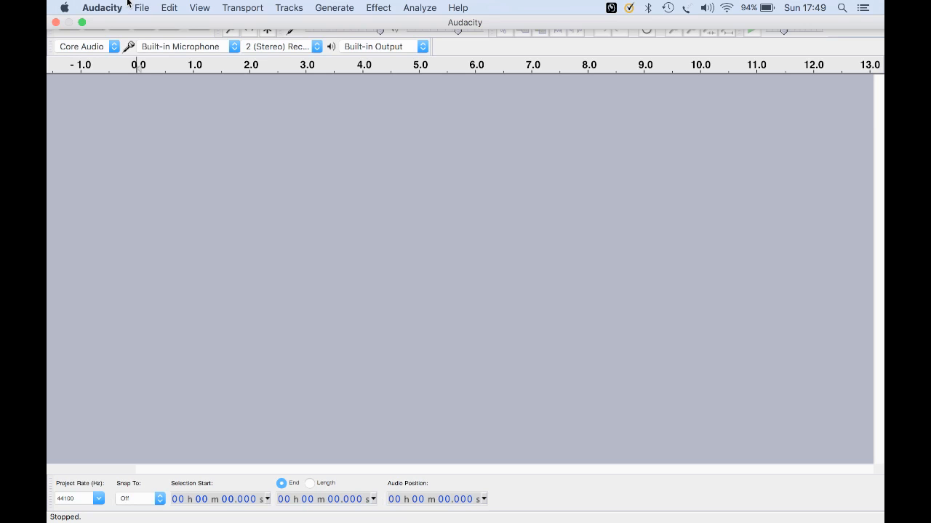
click(139, 8)
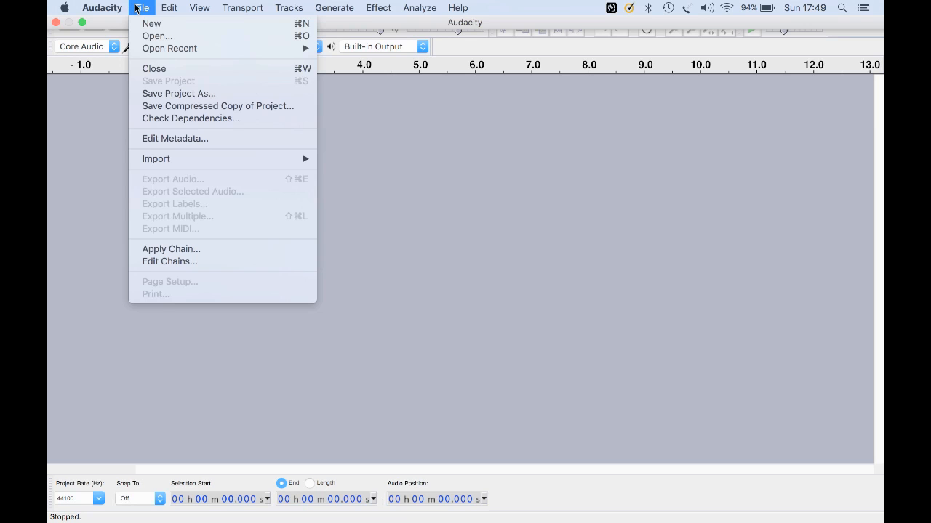
mouse_move(155, 159)
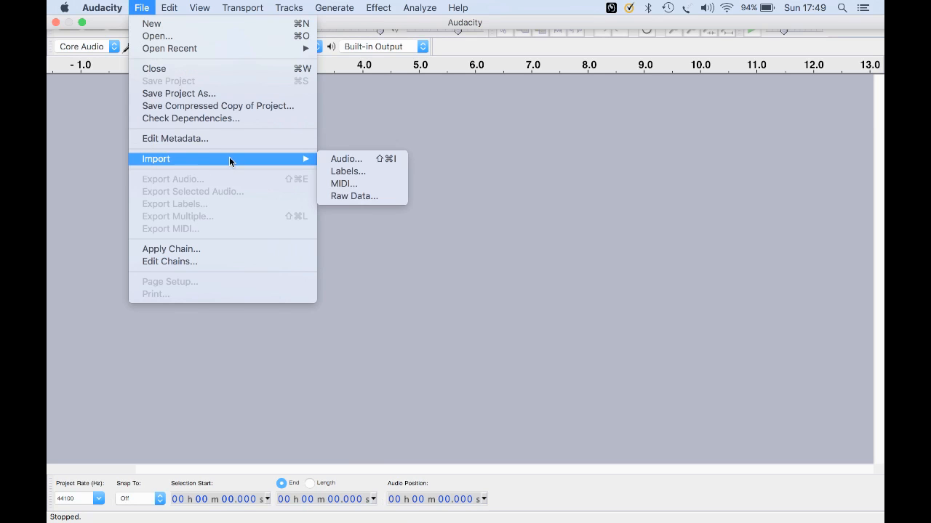
click(333, 159)
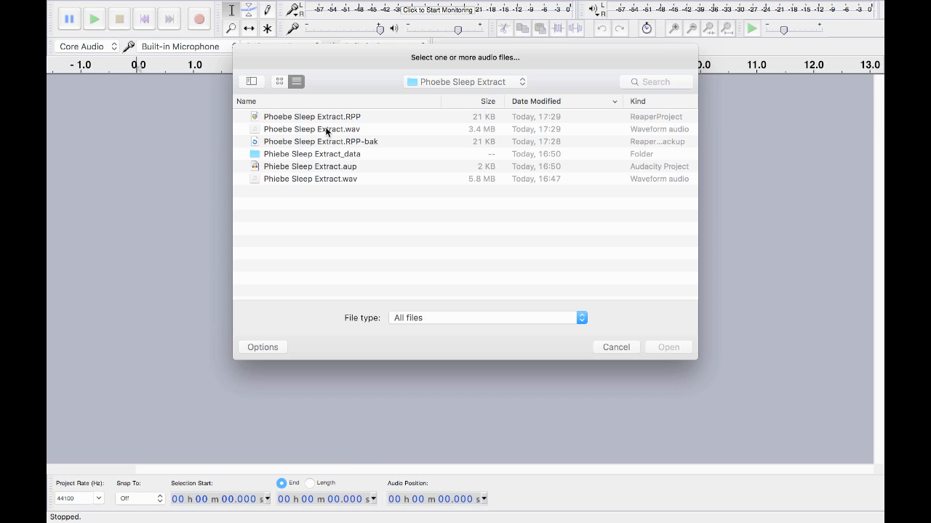
click(325, 128)
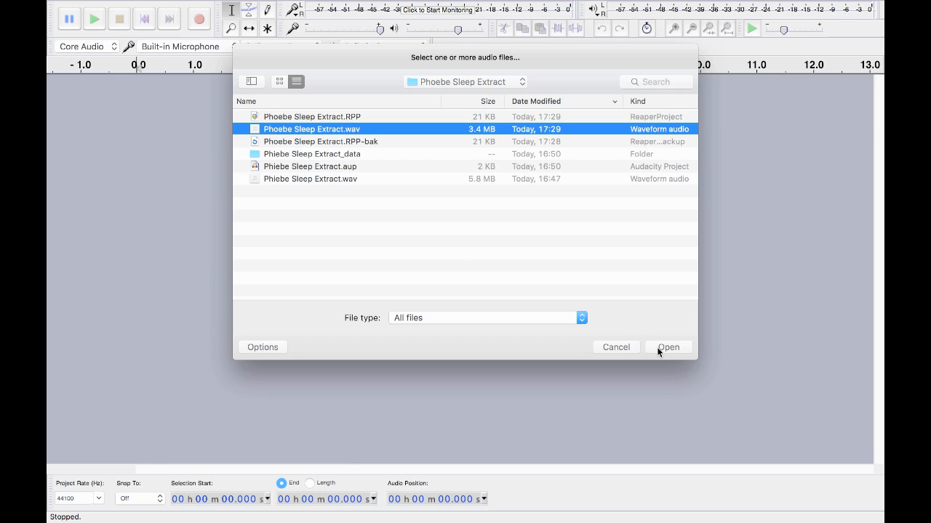
click(657, 347)
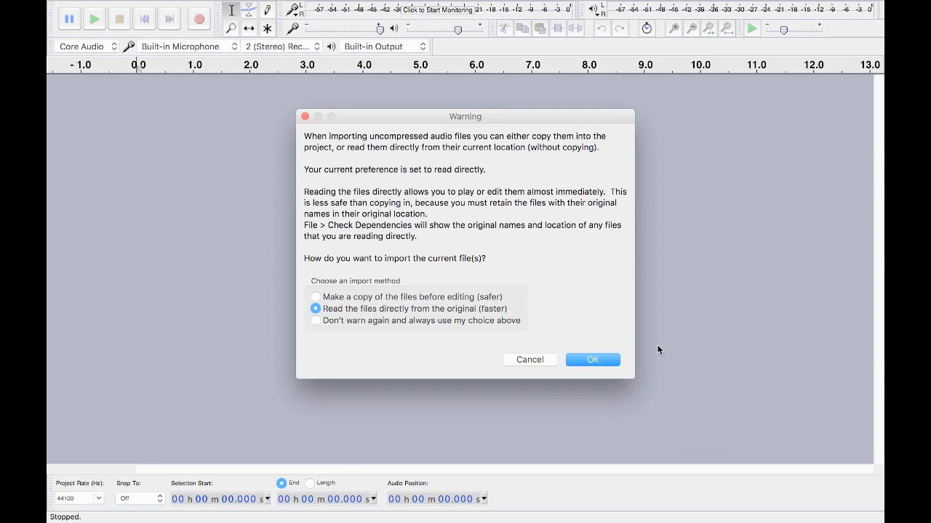
click(591, 360)
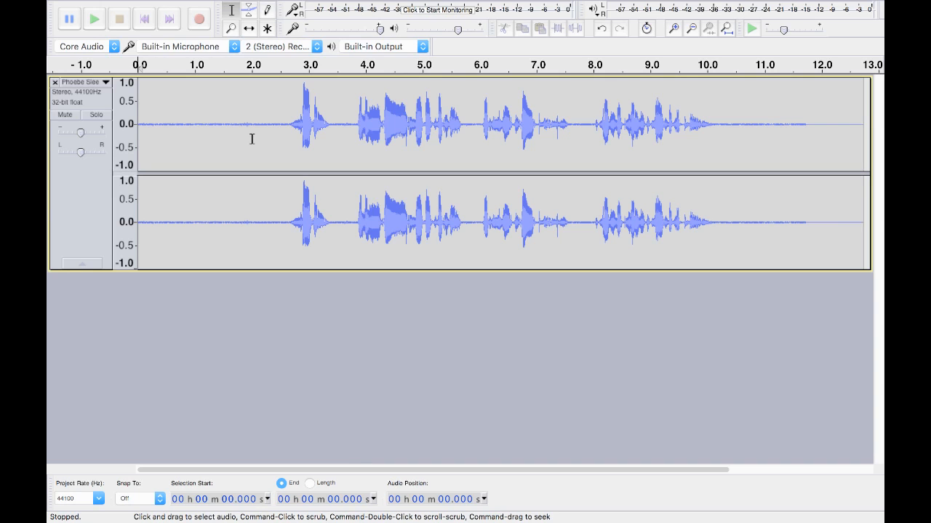
Step: Play the imported recording from the start to listen to the background noise, and stop playback
click(288, 119)
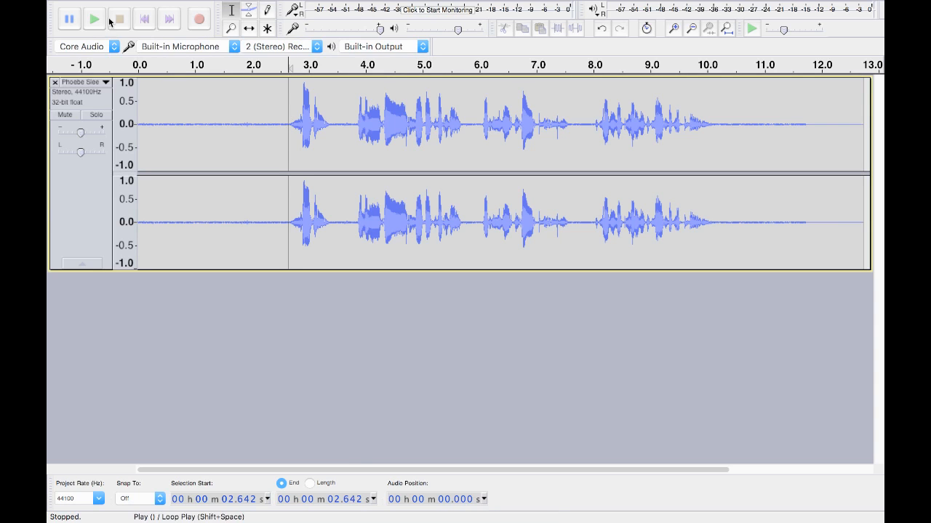
click(144, 19)
click(94, 19)
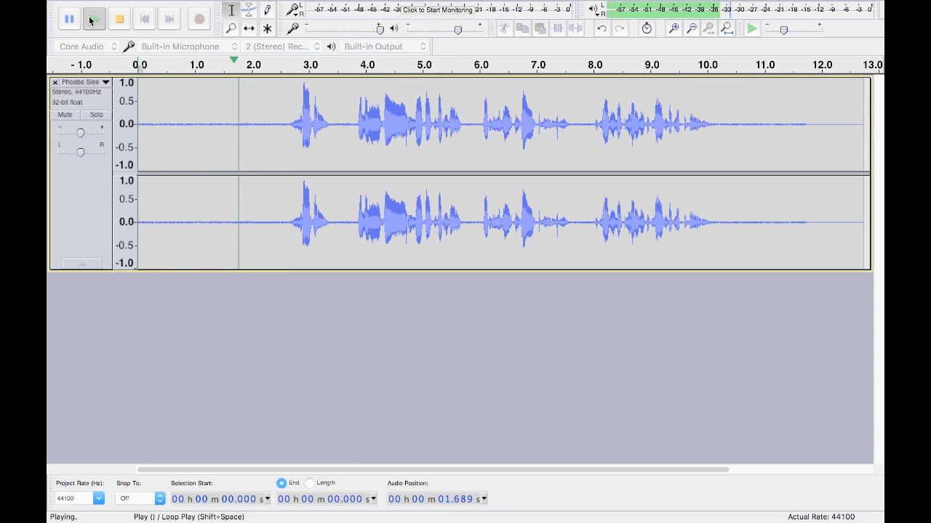
click(118, 19)
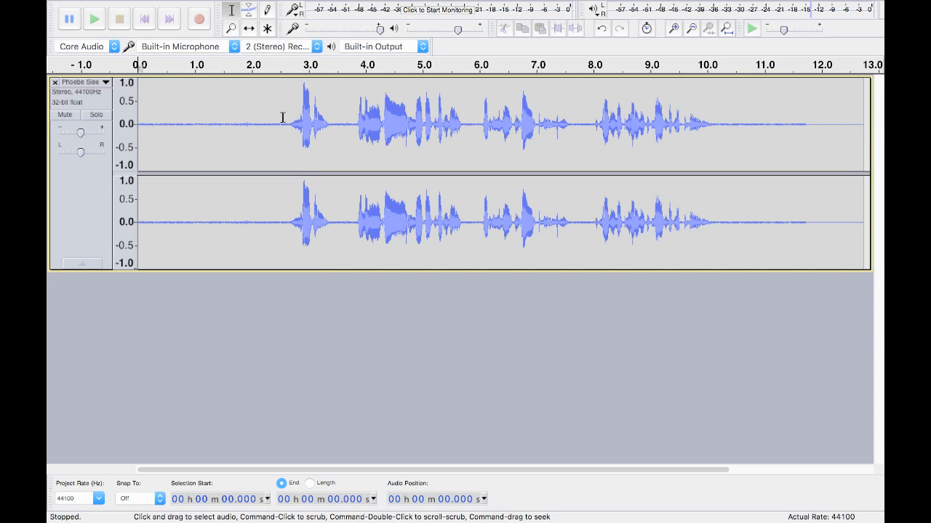
Step: Capture a noise profile with Noise Reduction from the speech-free opening, from 0 to about 2.64 seconds
drag(287, 118, 119, 105)
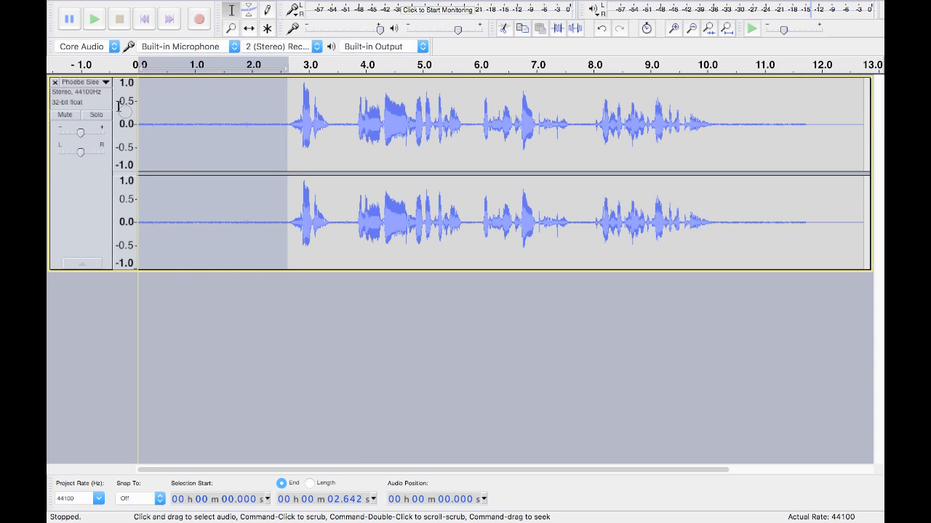
mouse_move(320, 3)
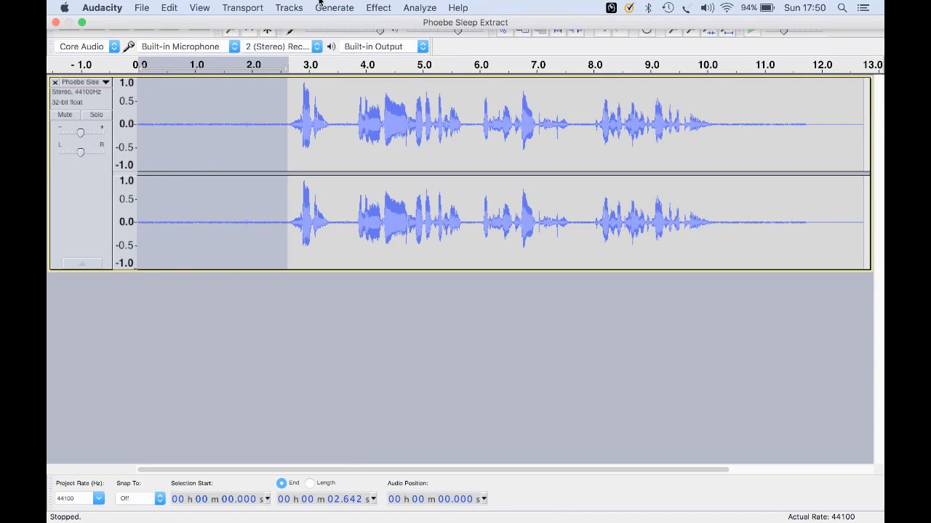
click(378, 7)
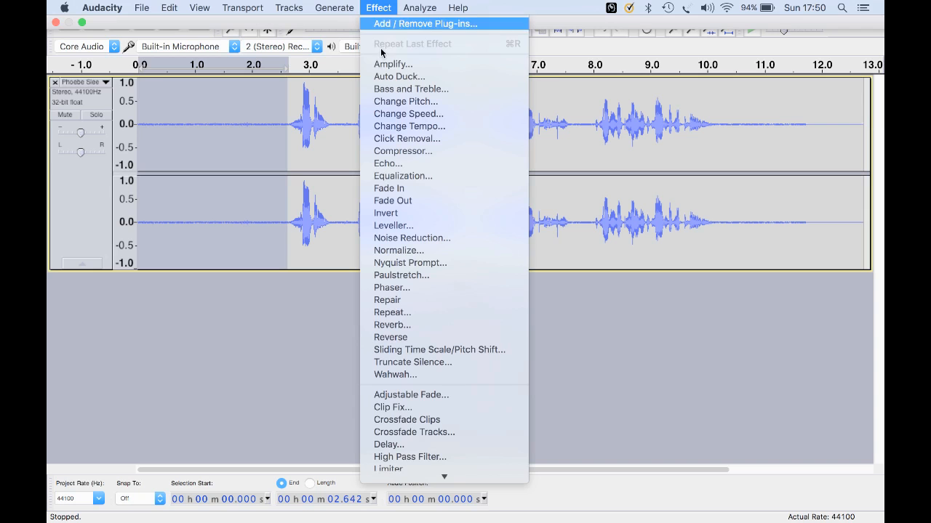
click(388, 241)
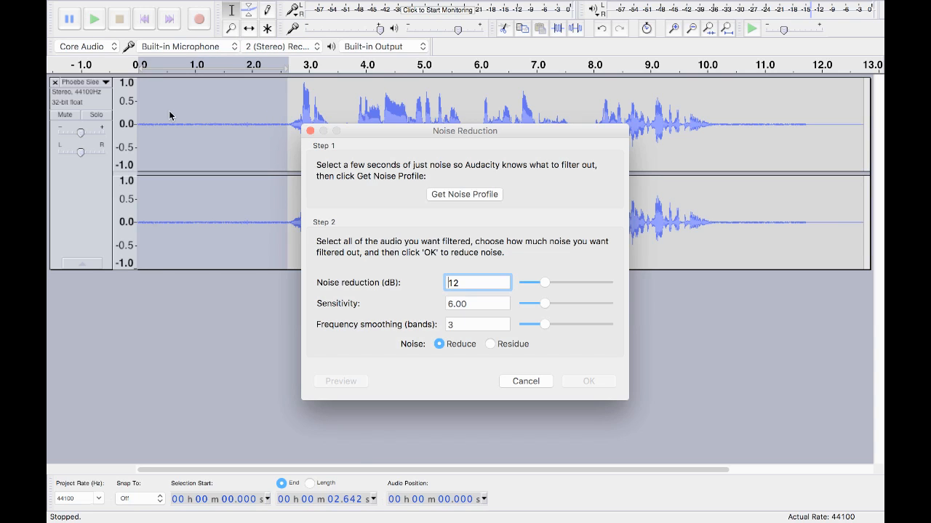
click(444, 194)
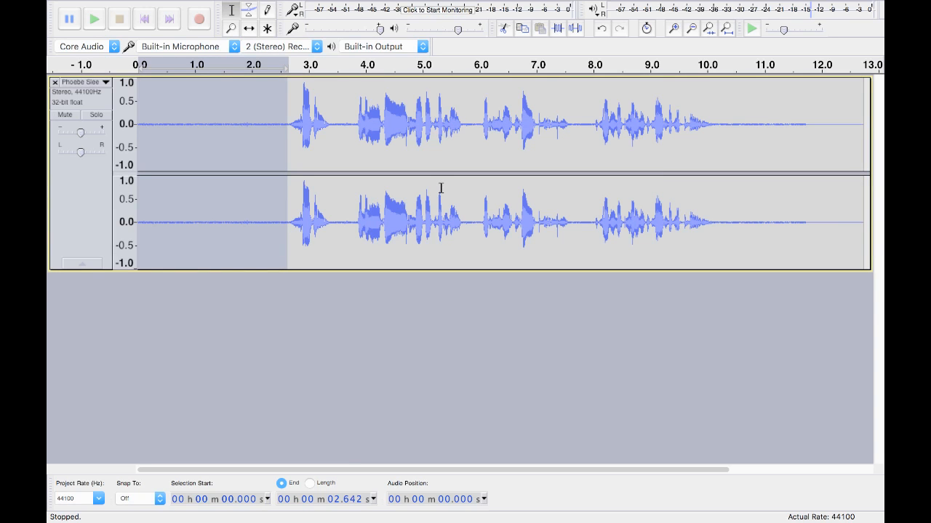
Step: Apply Noise Reduction to the selected opening with 12 dB reduction, sensitivity 6.00 and 3 frequency smoothing bands
mouse_move(305, 4)
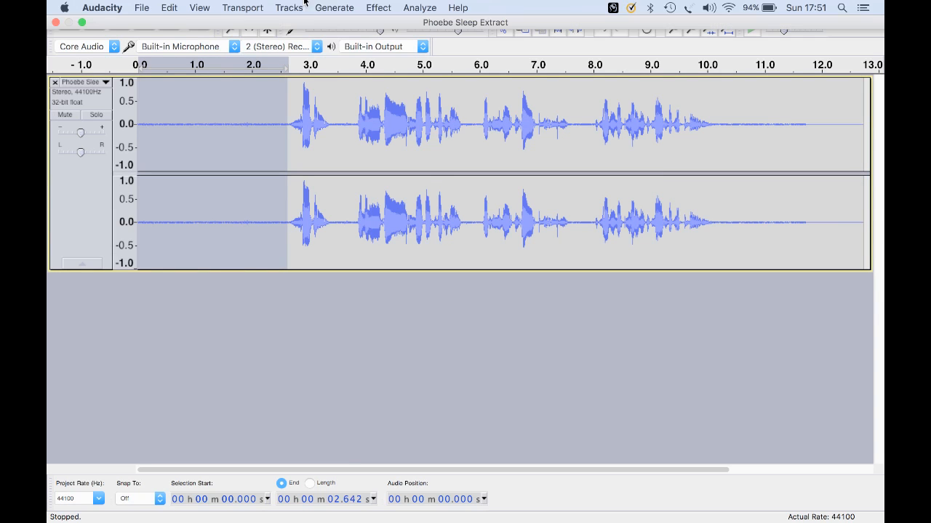
click(377, 8)
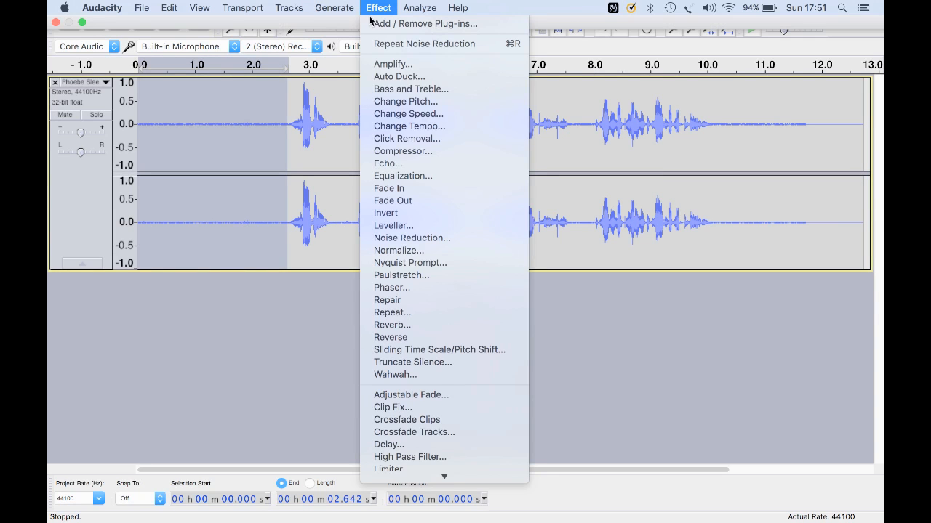
click(393, 237)
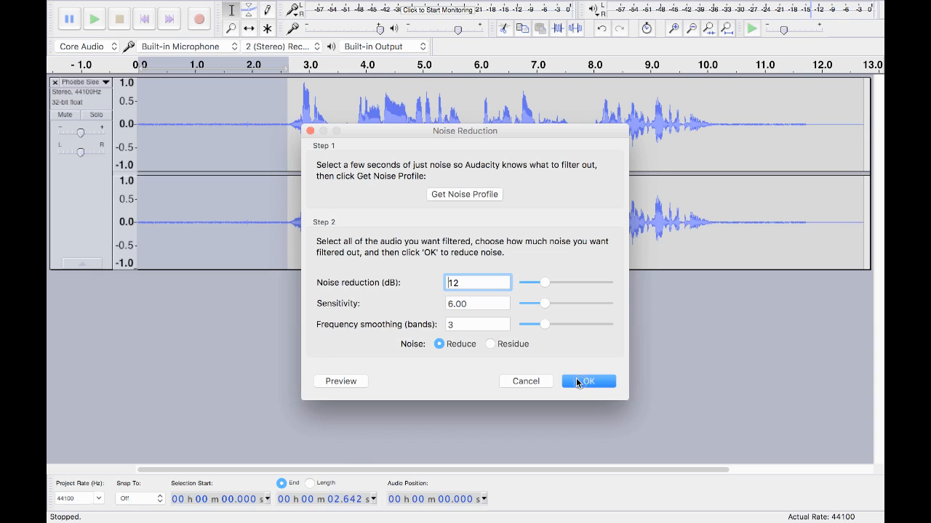
click(578, 381)
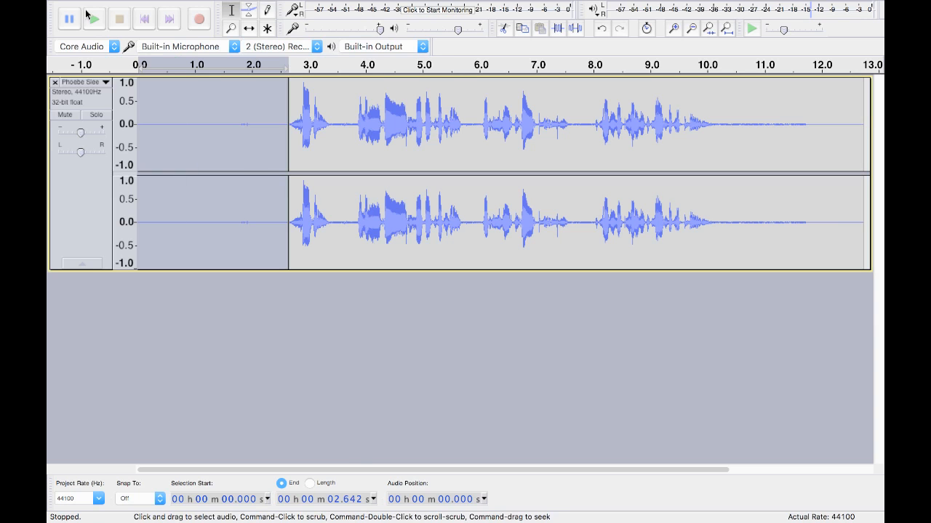
Step: Play the track from the start to check the noise-reduced opening, and stop playback
click(144, 18)
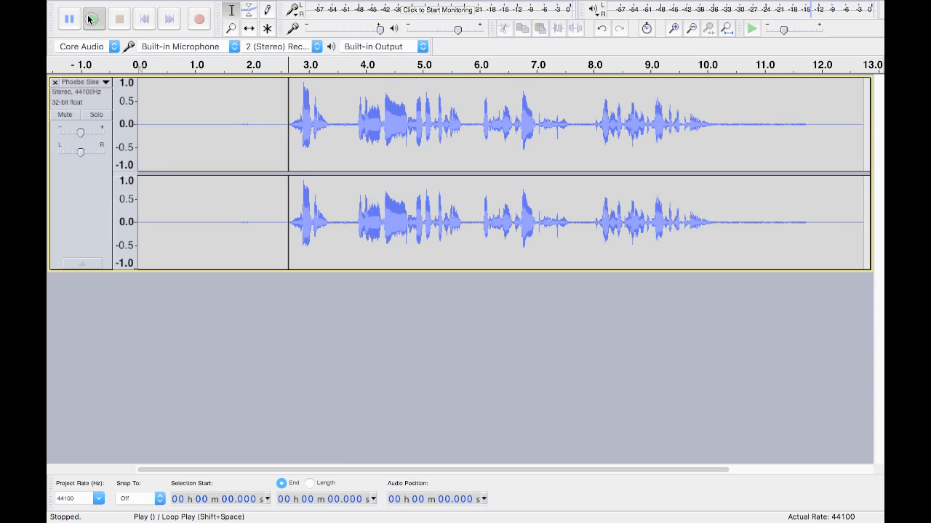
click(91, 19)
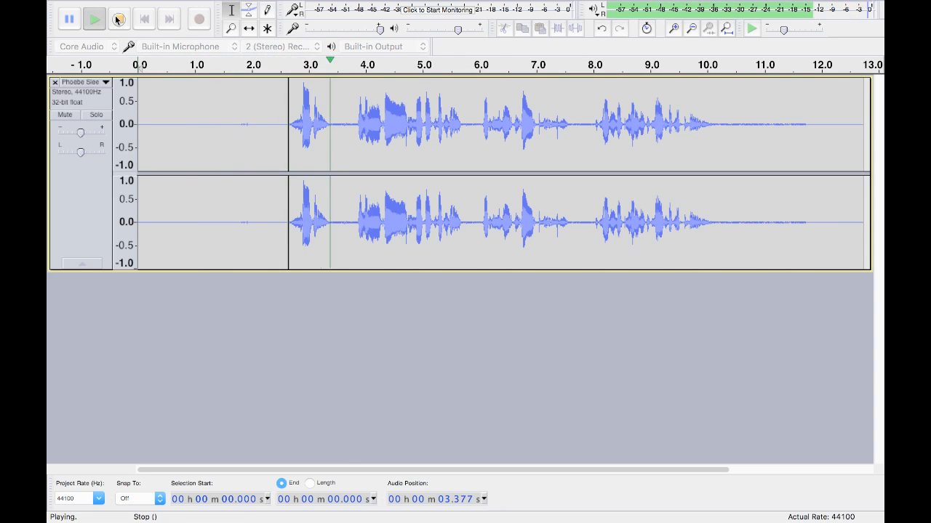
click(119, 19)
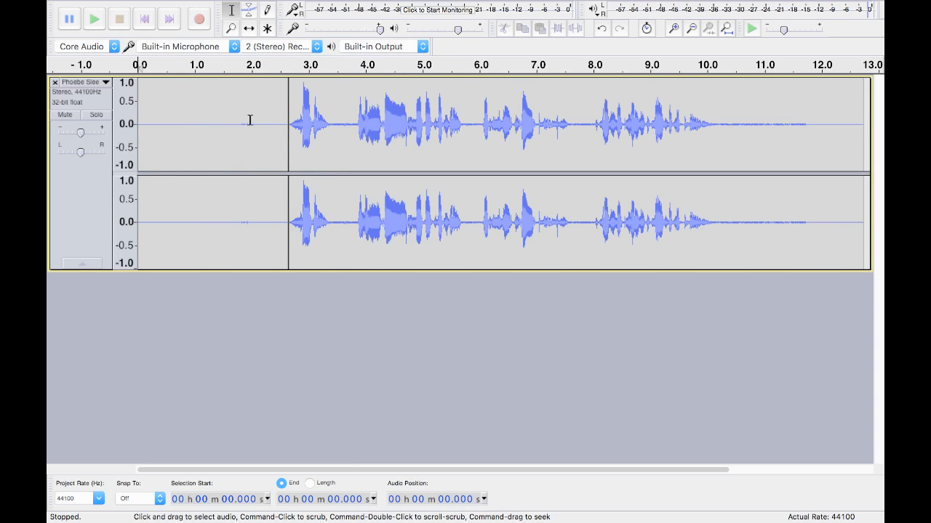
Step: Cut the residual noise between about 1.49 and 2.09 seconds, and play the track from the start to check it
mouse_move(249, 120)
mouse_down()
mouse_move(216, 124)
mouse_move(224, 124)
mouse_up()
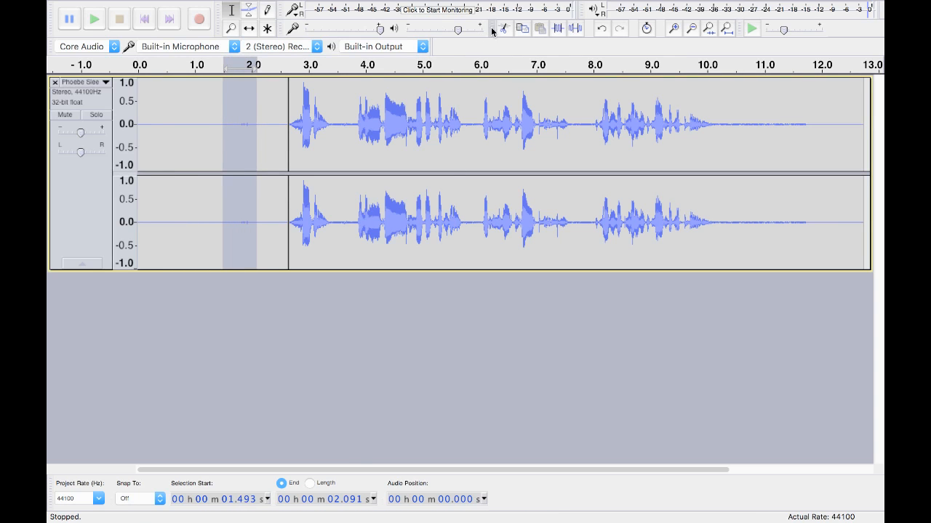
click(503, 27)
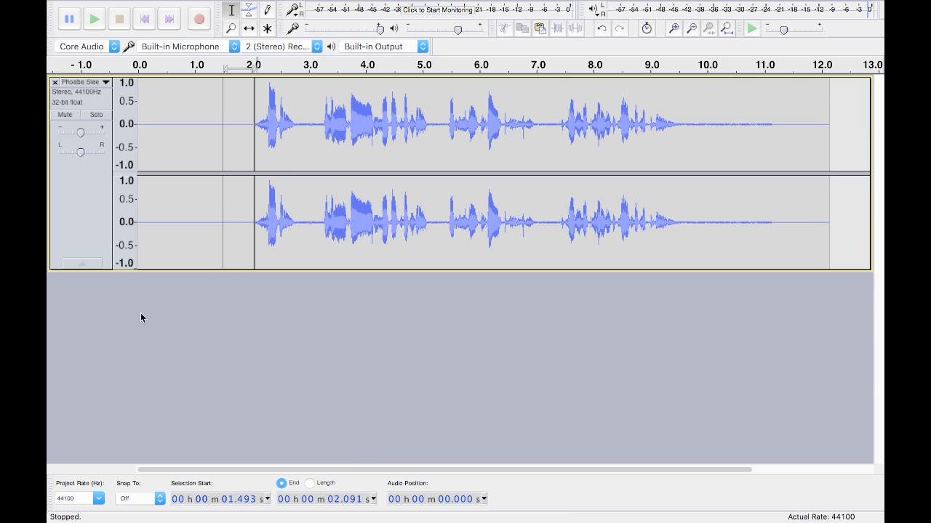
click(143, 18)
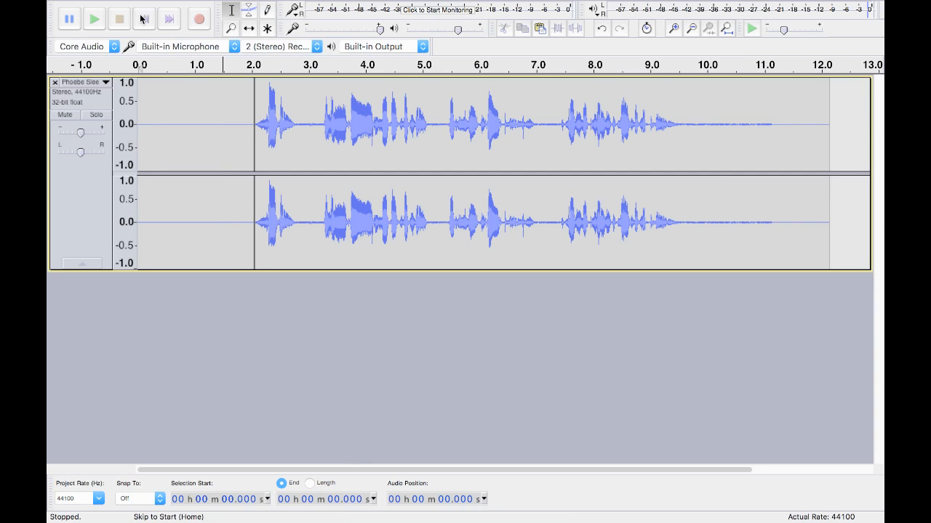
click(92, 23)
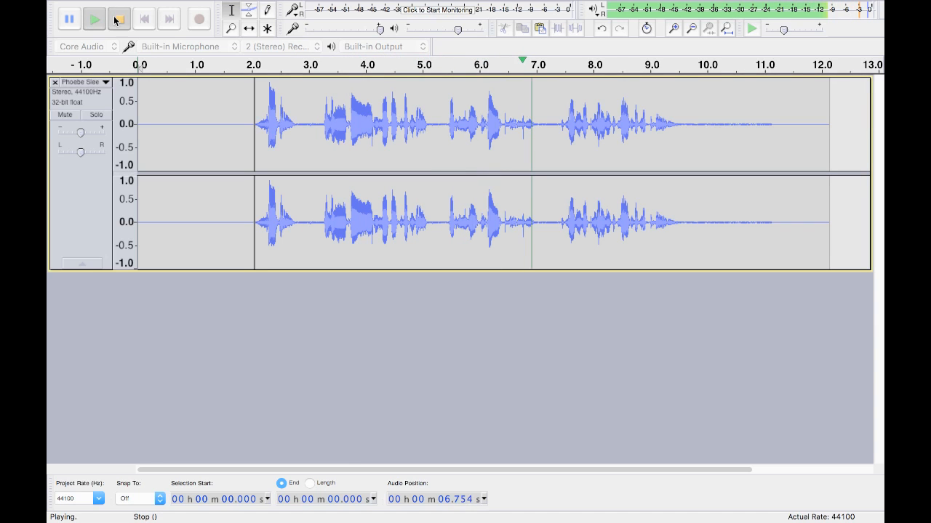
click(115, 21)
Step: Normalize the whole track to a maximum amplitude of -1.0 dB with DC offset removed, and play it back
mouse_move(344, 2)
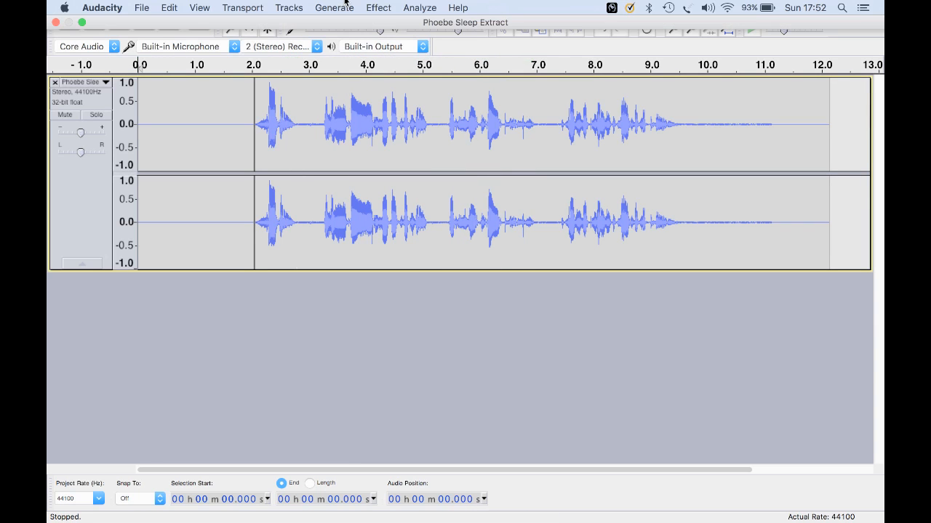
click(375, 8)
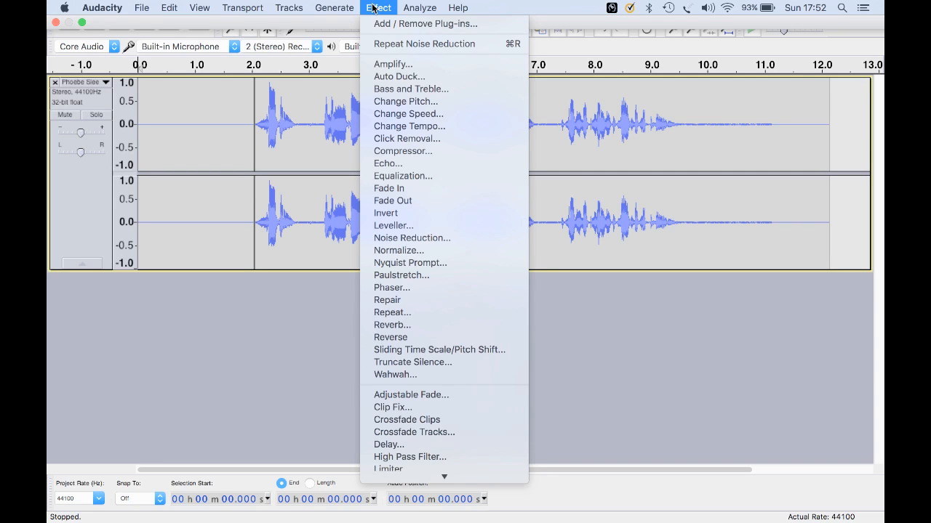
click(393, 251)
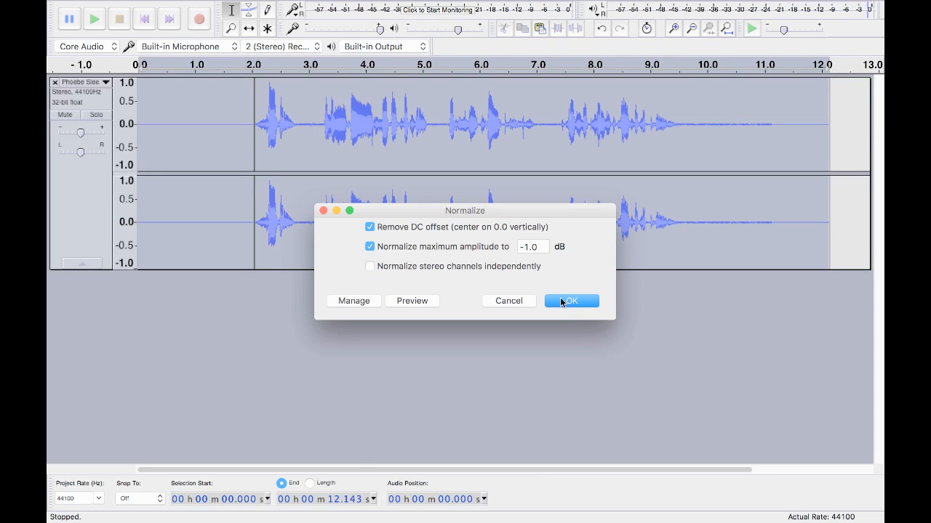
click(561, 300)
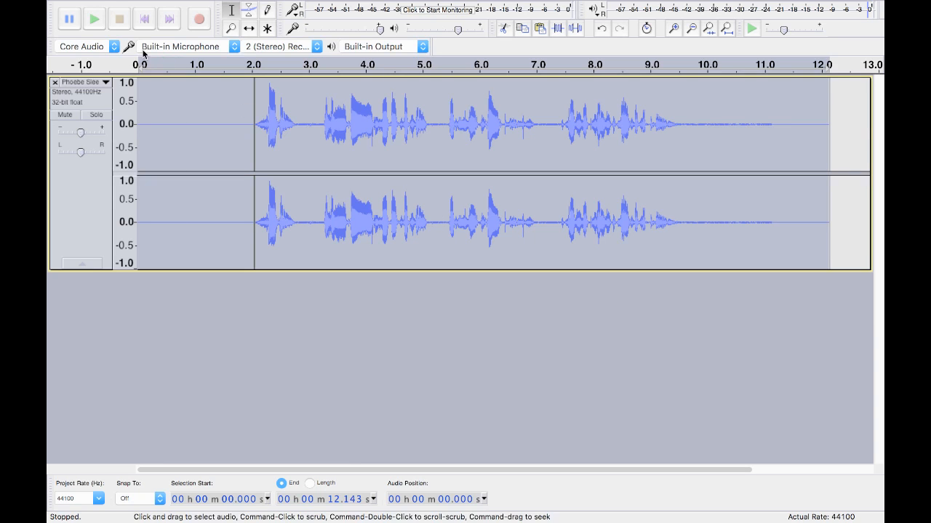
click(93, 18)
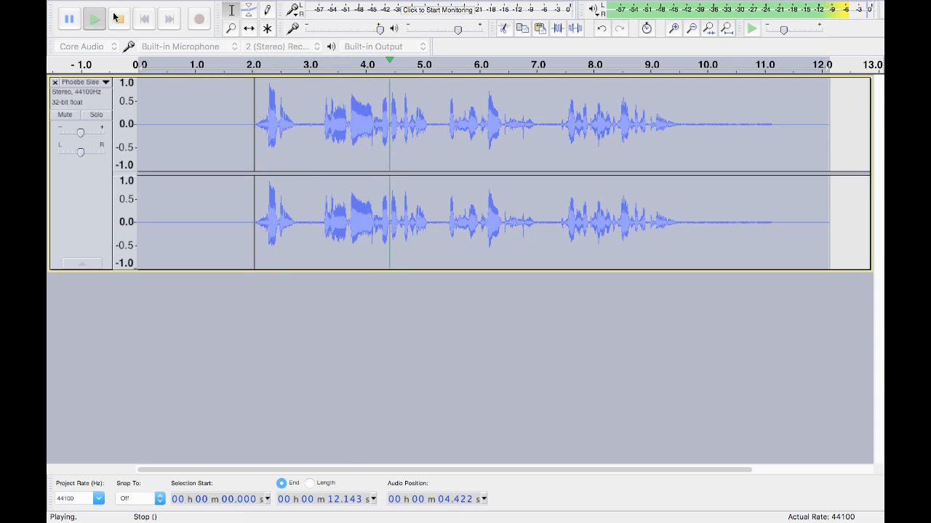
click(115, 18)
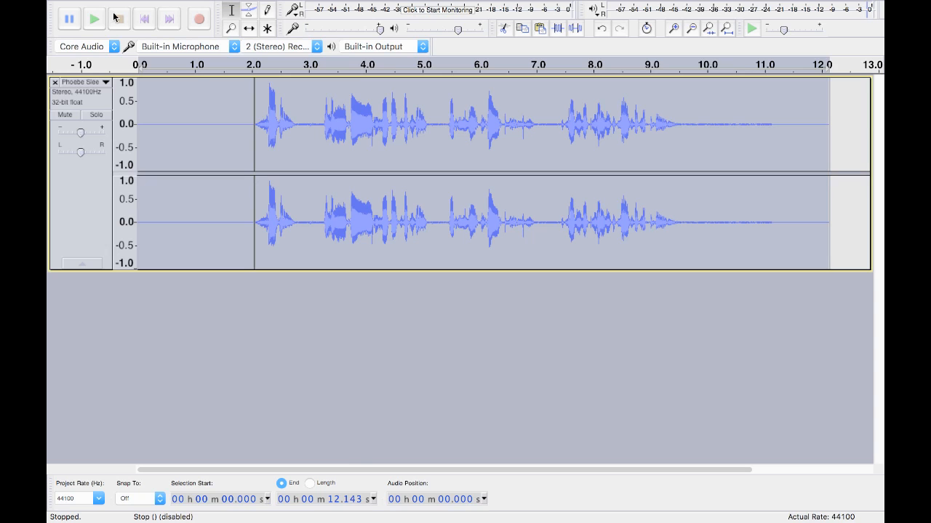
Step: Apply Equalization with the Treble Boost curve and a filter length of 4001 to the whole track
mouse_move(270, 2)
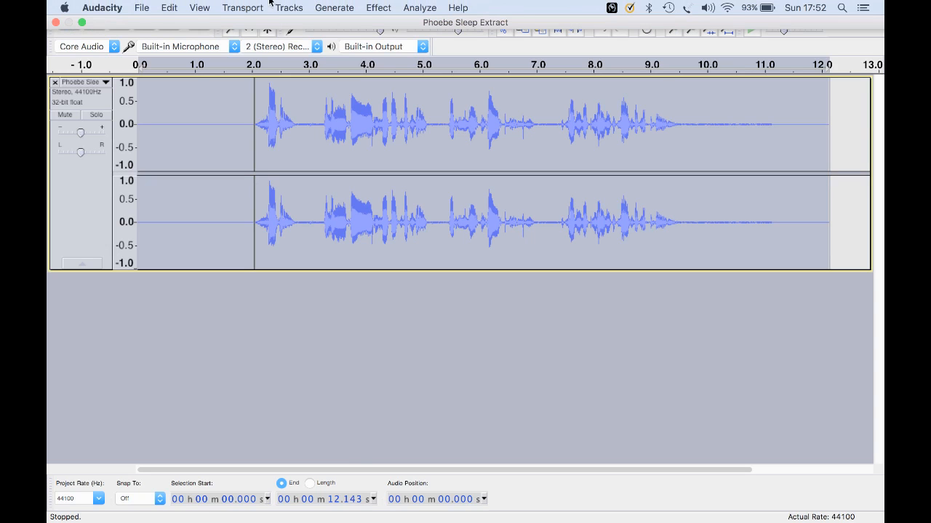
click(373, 8)
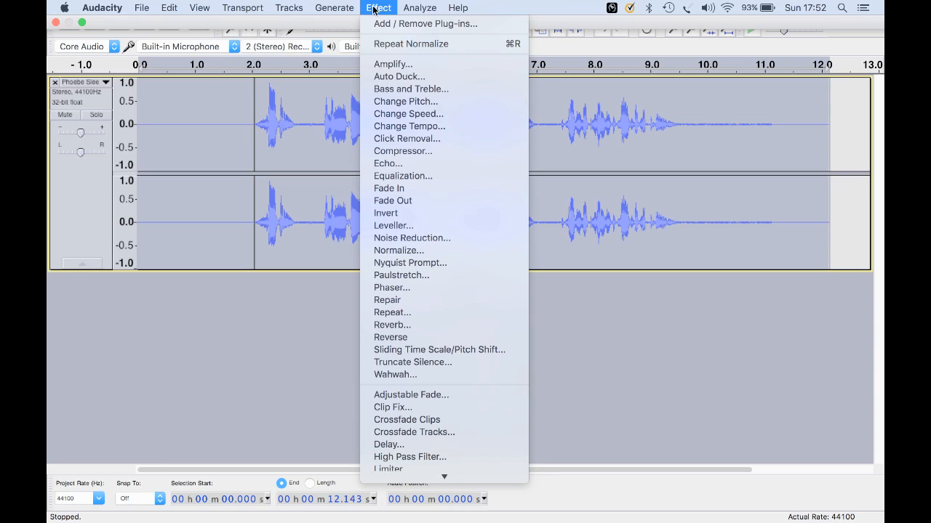
click(390, 176)
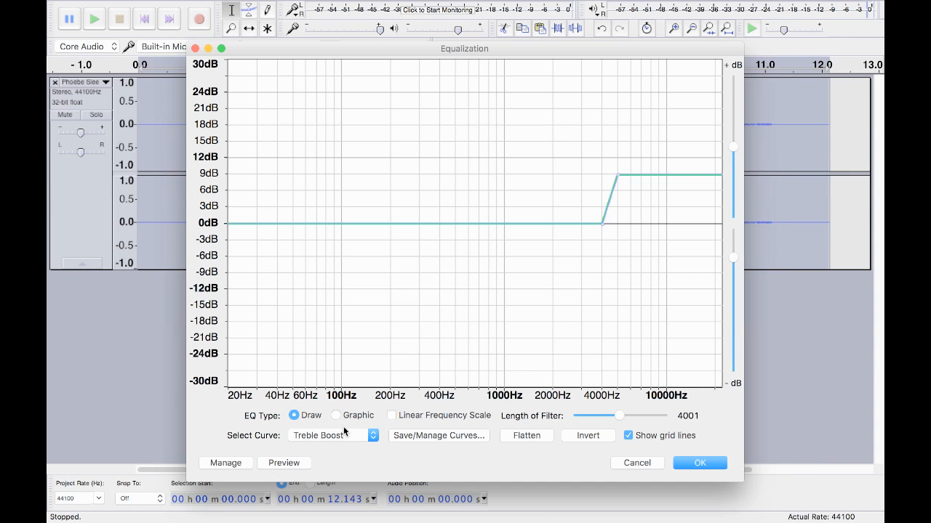
click(339, 434)
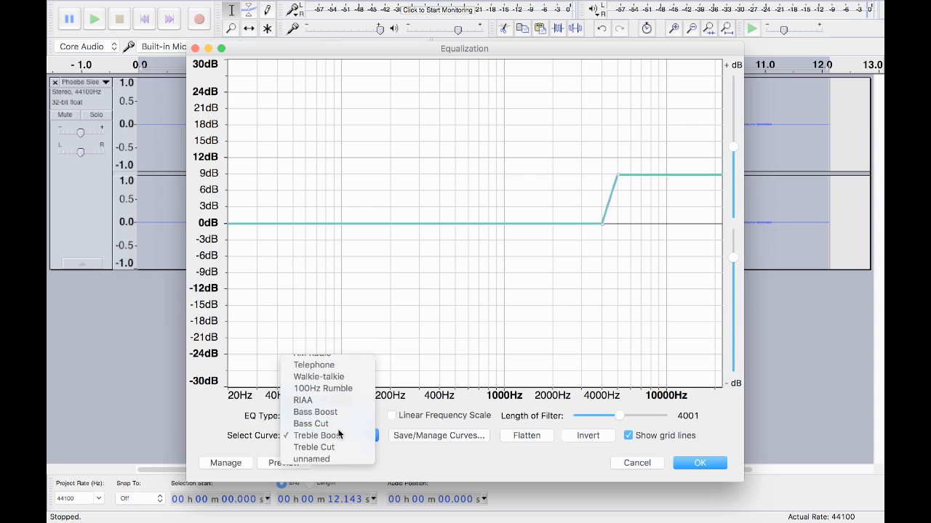
click(339, 434)
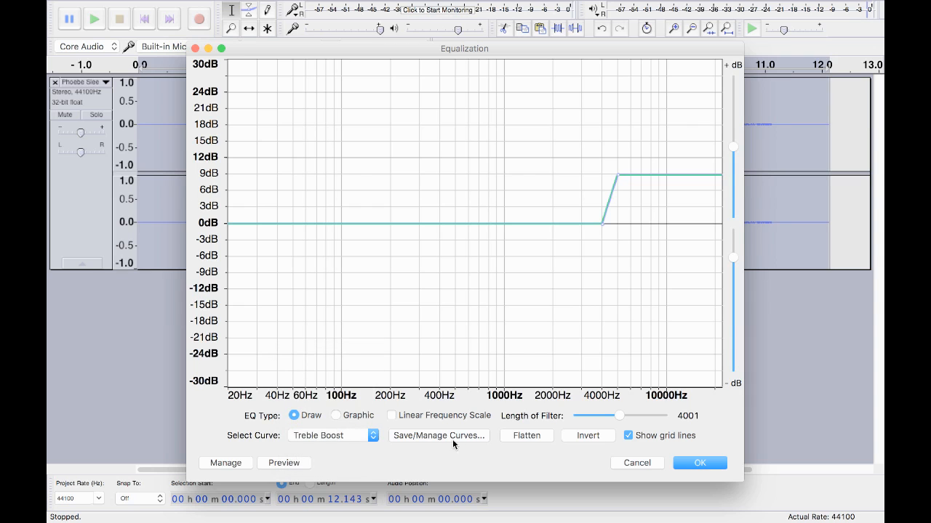
click(684, 461)
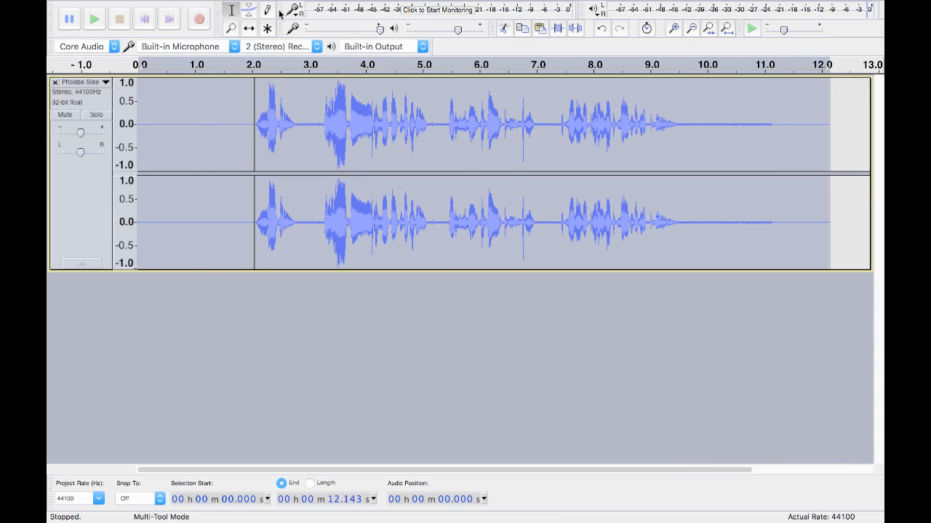
Step: Normalize the treble-boosted track and play it from the start to check the sound
click(375, 8)
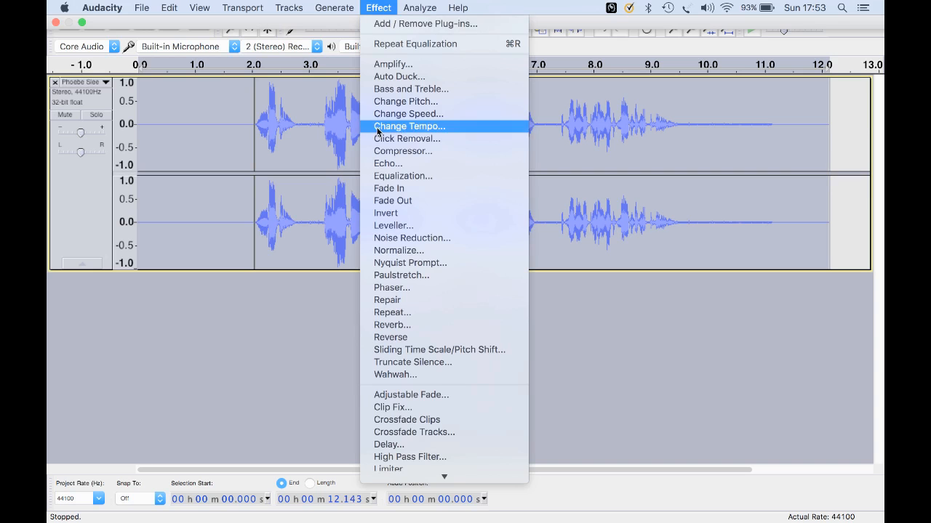
click(384, 251)
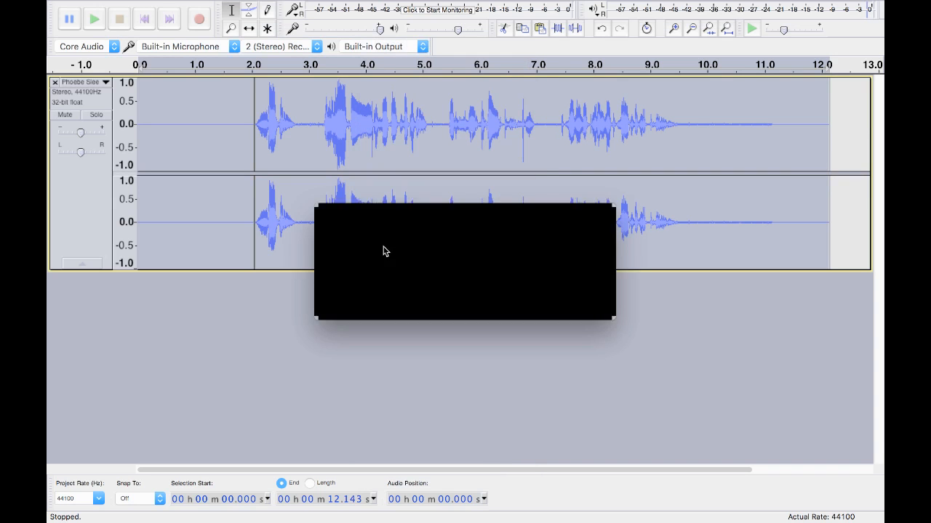
click(573, 301)
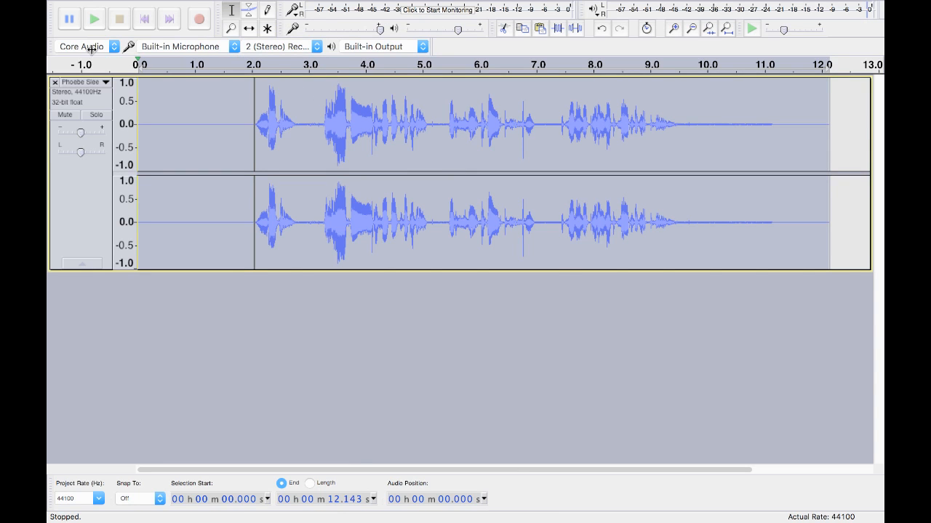
click(93, 17)
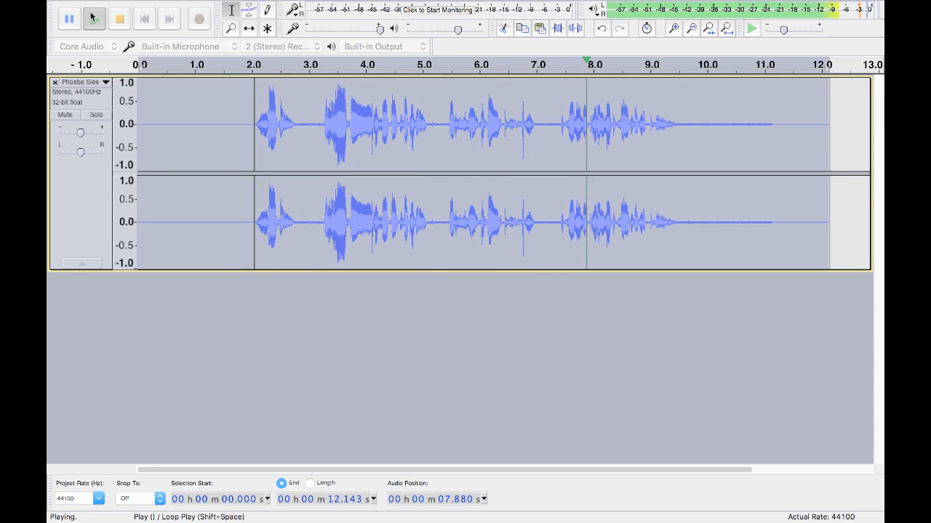
click(116, 19)
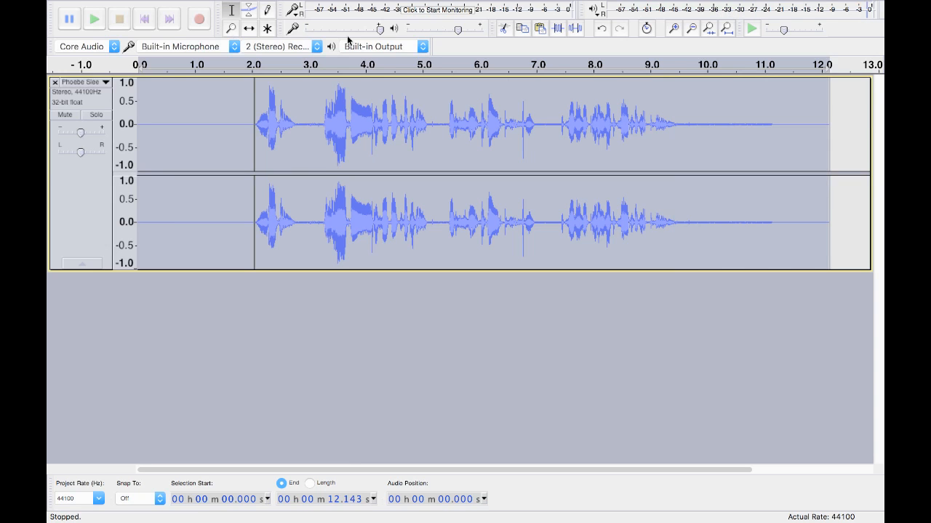
Step: Apply Equalization with the Bass Cut curve to the whole track, and play it from the start to check it
click(376, 7)
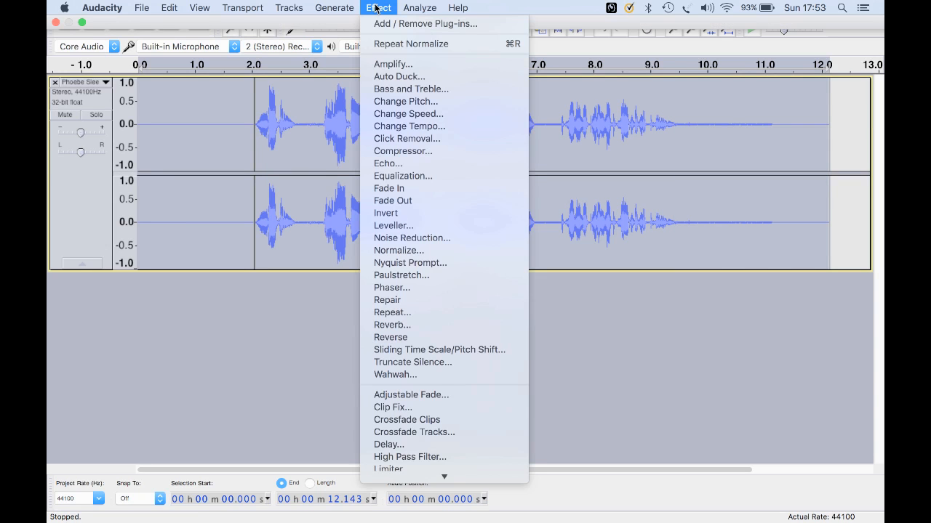
click(376, 177)
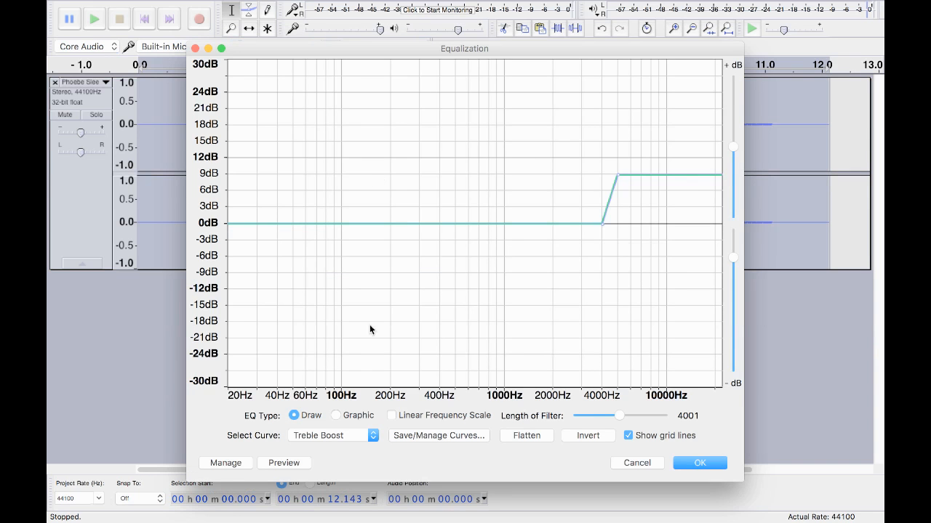
click(373, 436)
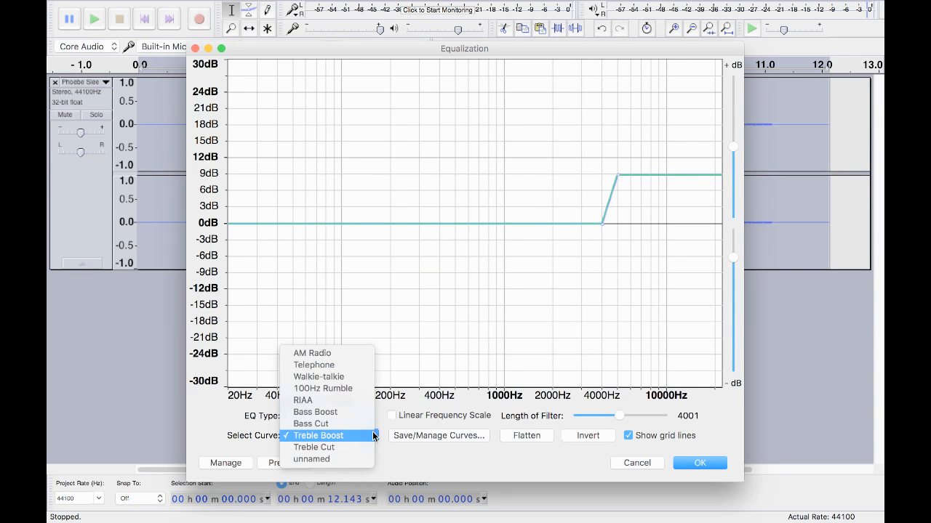
click(325, 425)
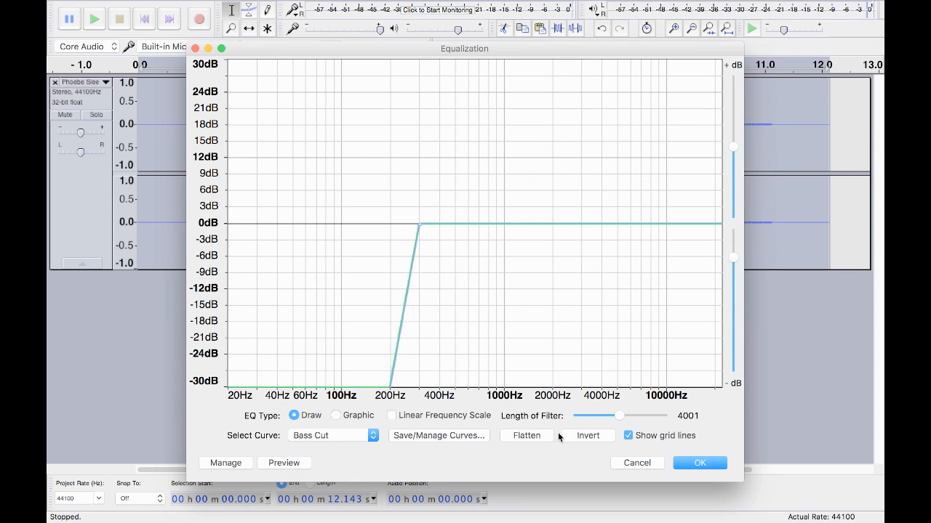
click(688, 462)
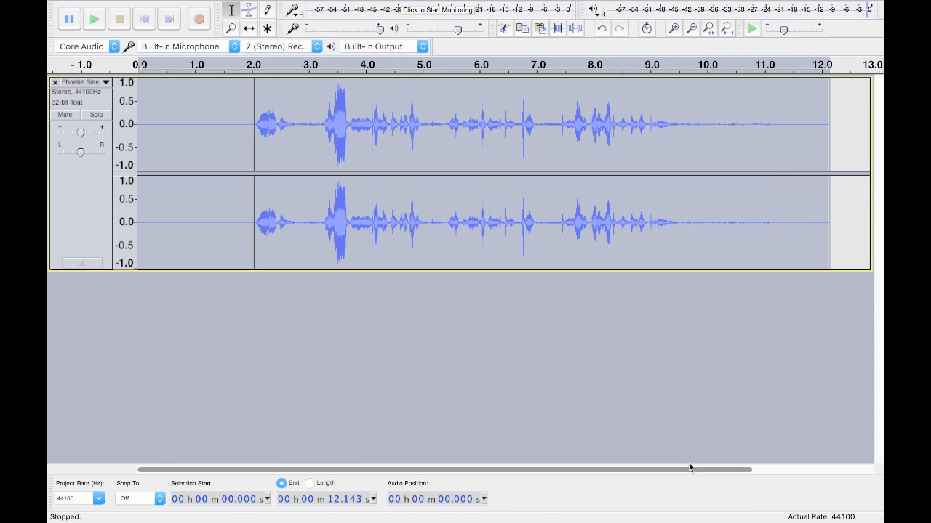
click(92, 18)
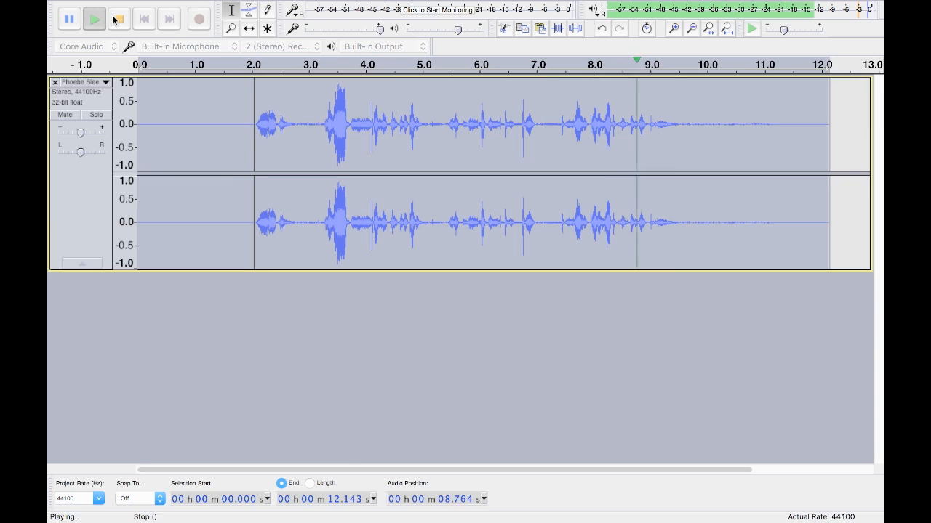
click(114, 20)
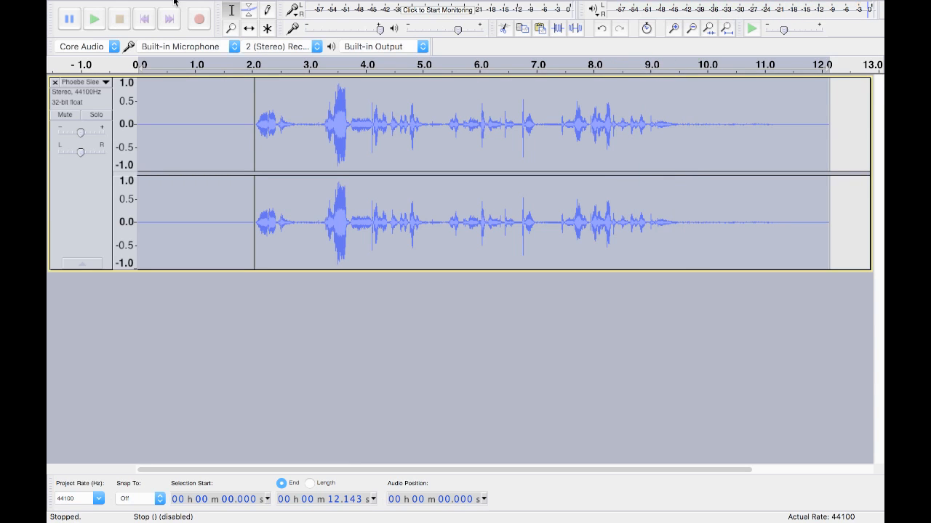
Step: Undo the Bass Cut equalization
mouse_move(175, 3)
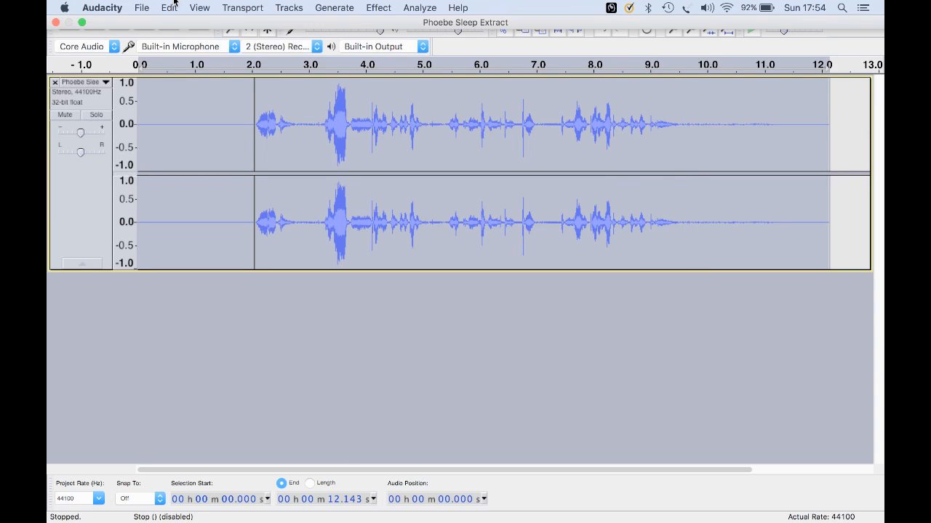
click(169, 8)
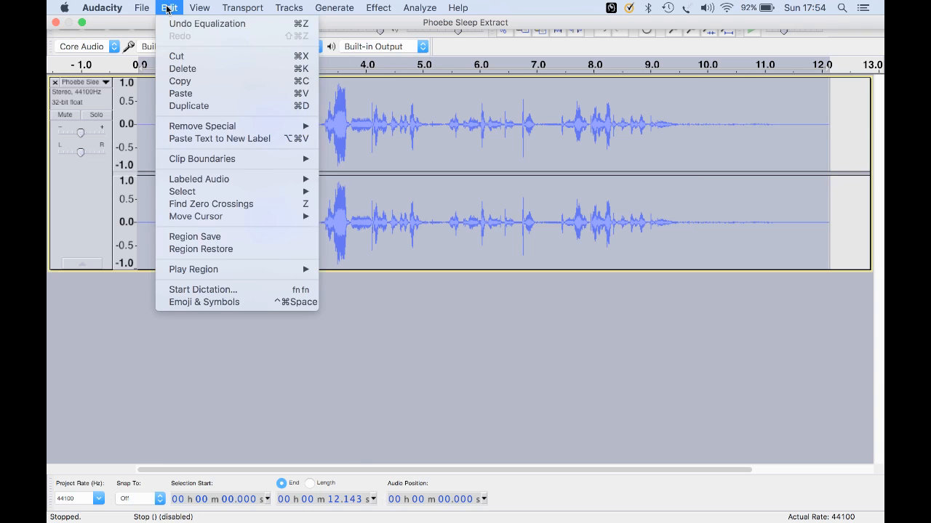
click(170, 21)
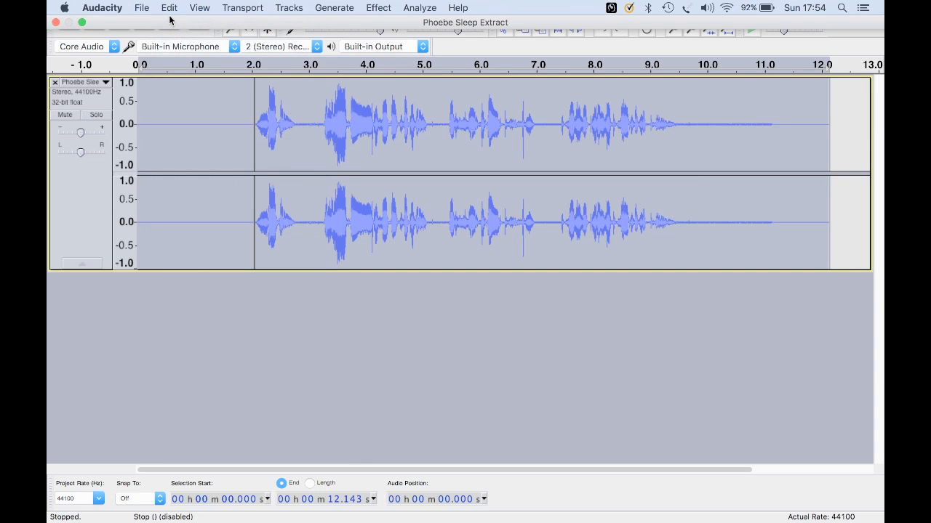
Step: Apply Equalization with the Bass Boost curve and a filter length of 4001 to the whole track
click(378, 7)
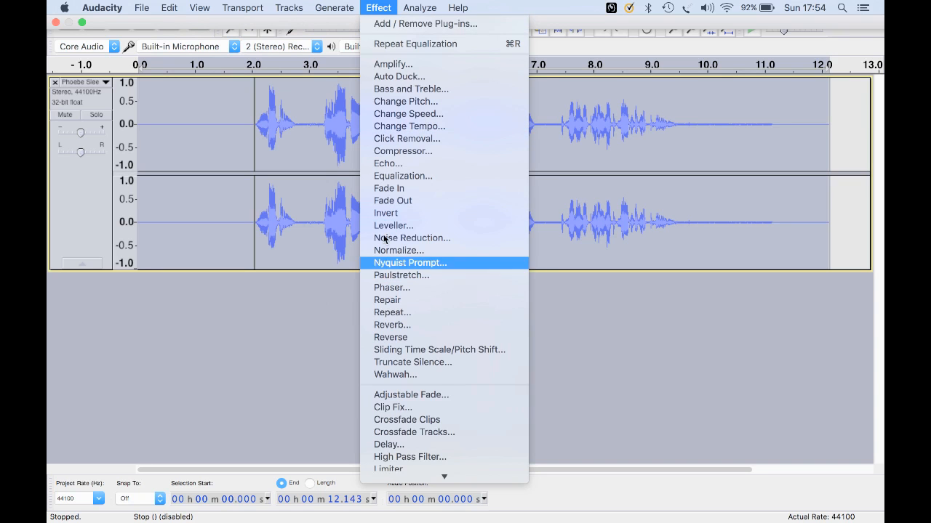
click(386, 177)
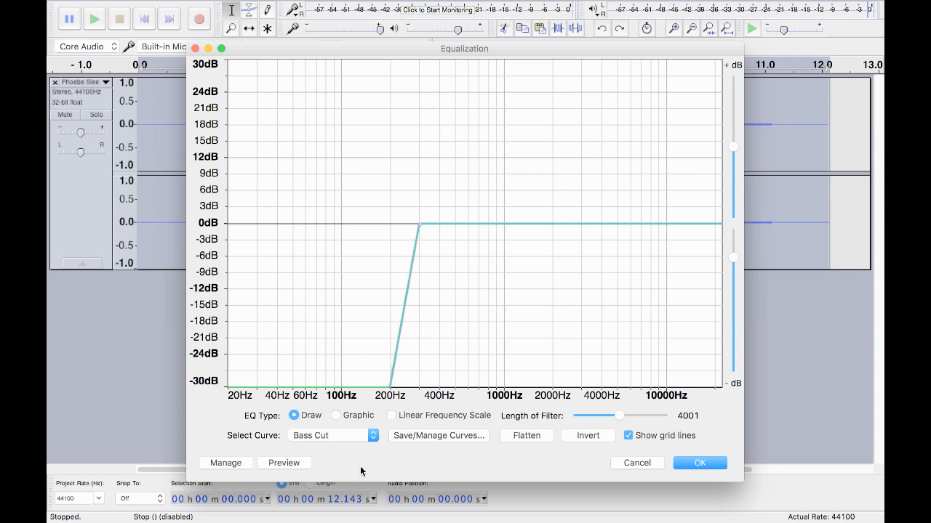
click(359, 435)
click(320, 424)
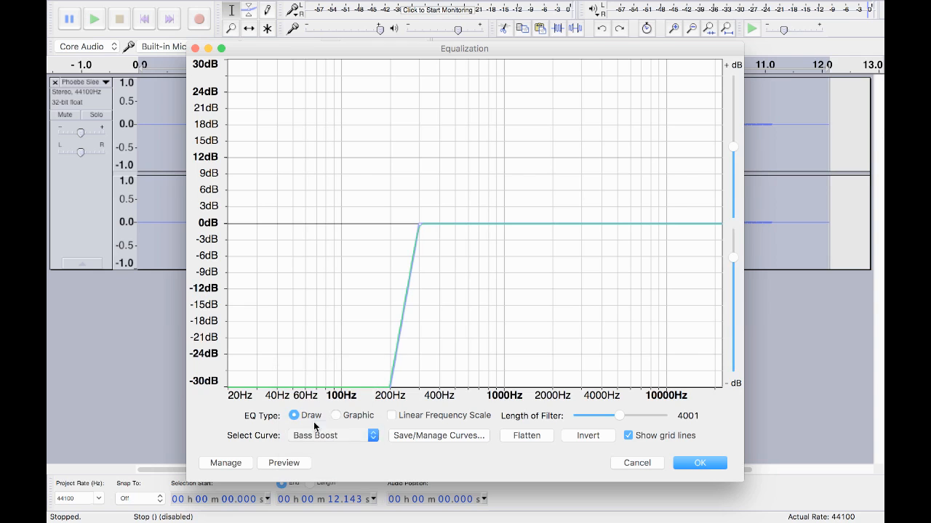
click(710, 461)
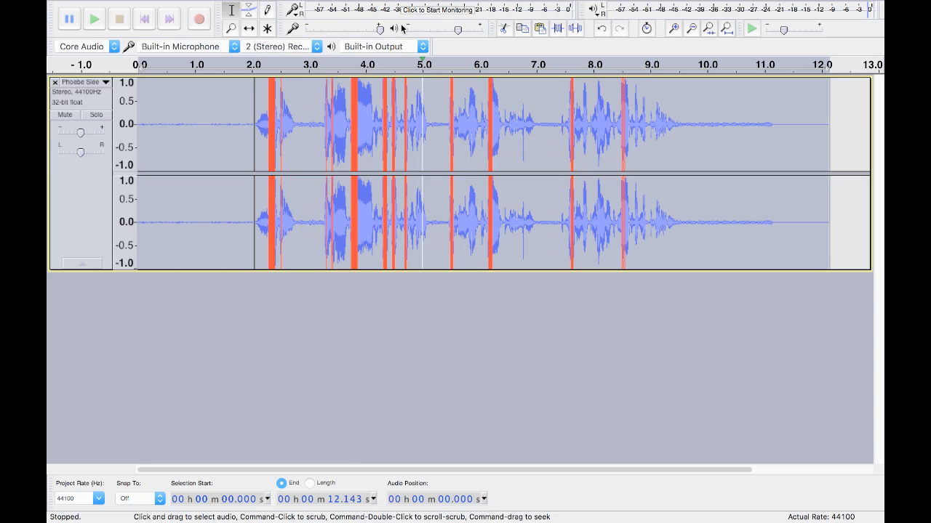
Step: Normalize the bass-boosted track to a maximum amplitude of -1.0 dB with DC offset removed, and play it back to check it
mouse_move(376, 2)
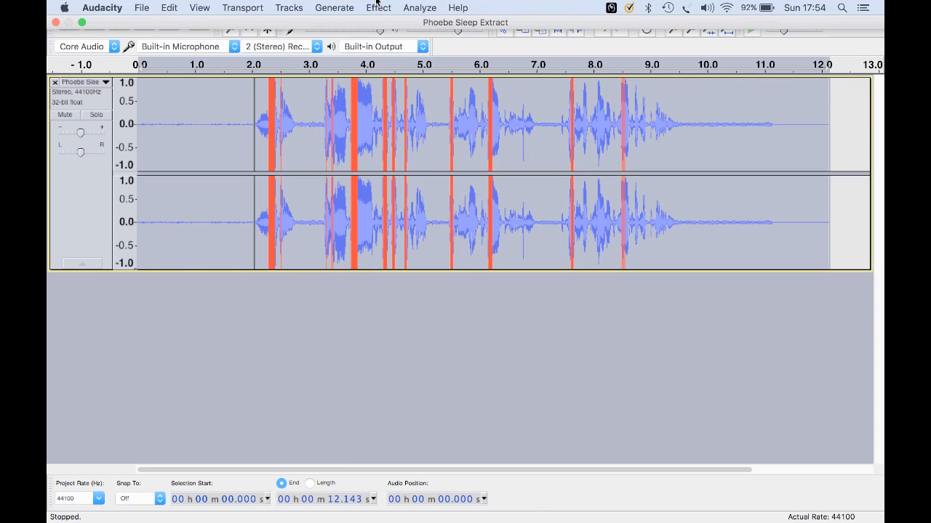
click(376, 6)
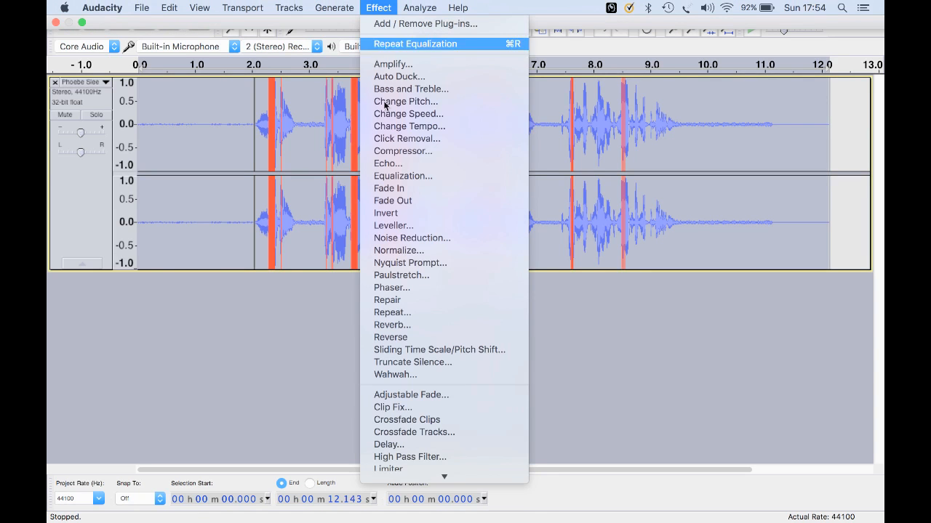
click(395, 250)
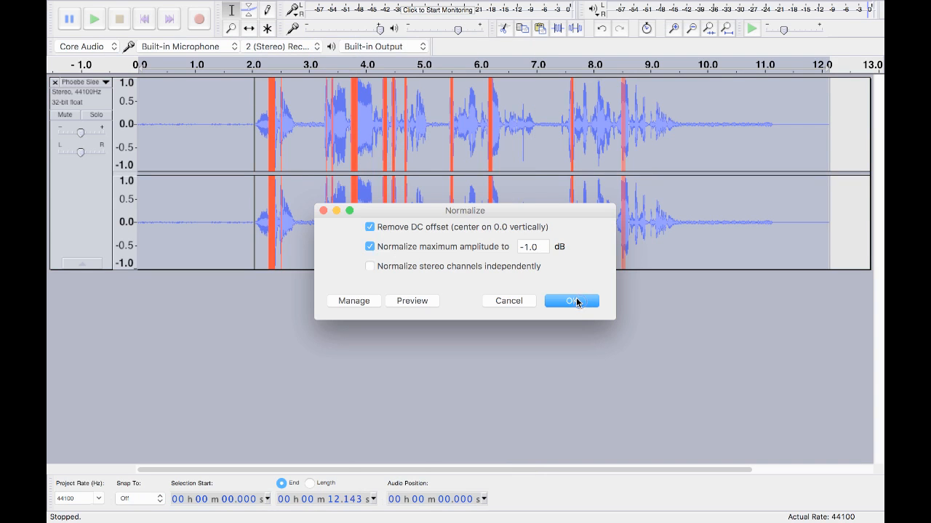
click(576, 298)
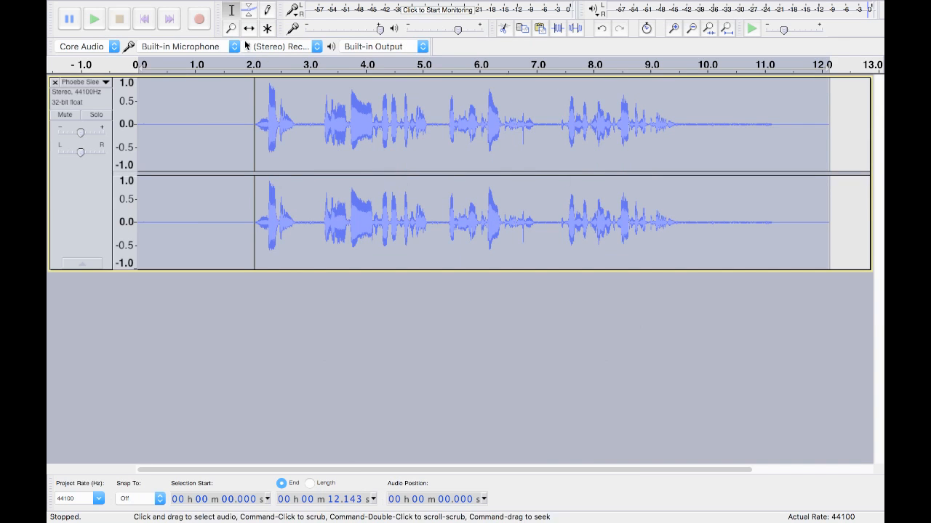
click(96, 20)
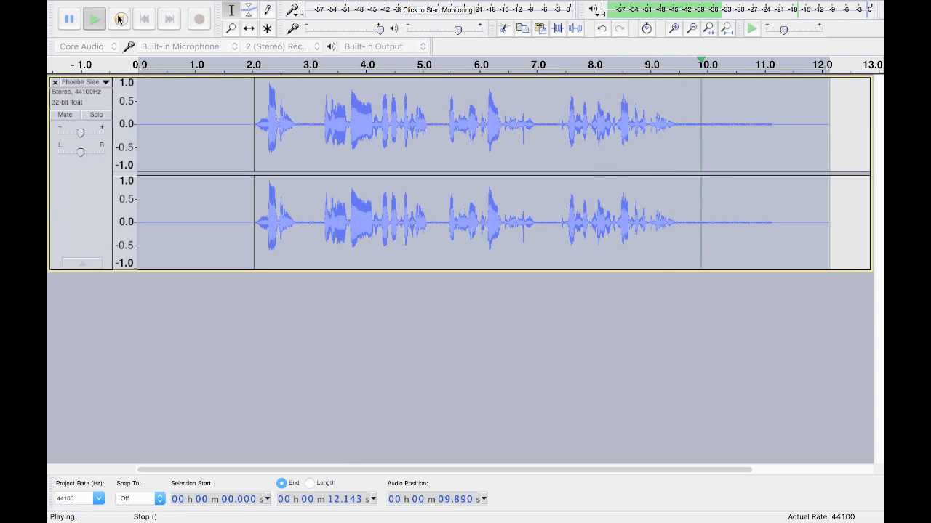
click(120, 19)
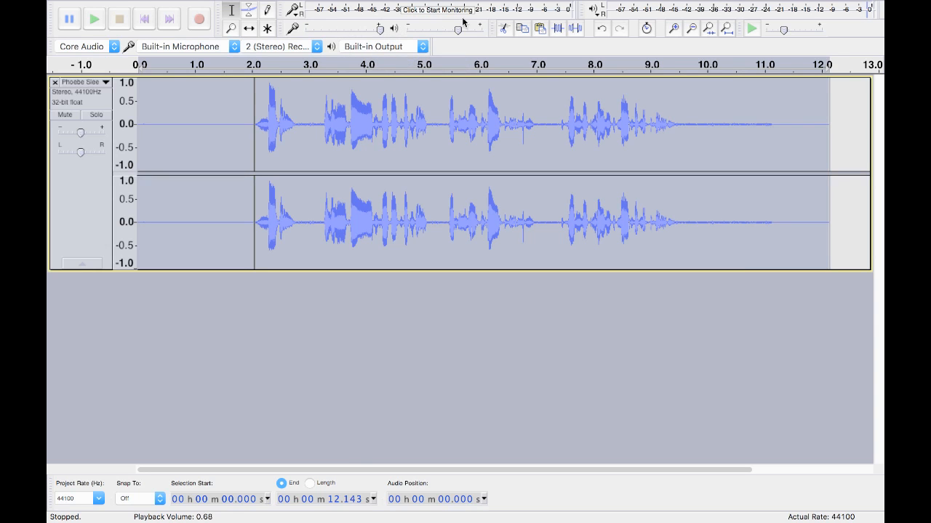
Step: Lower the playback volume slightly, and play the track again from the start without a selection
drag(455, 29, 440, 29)
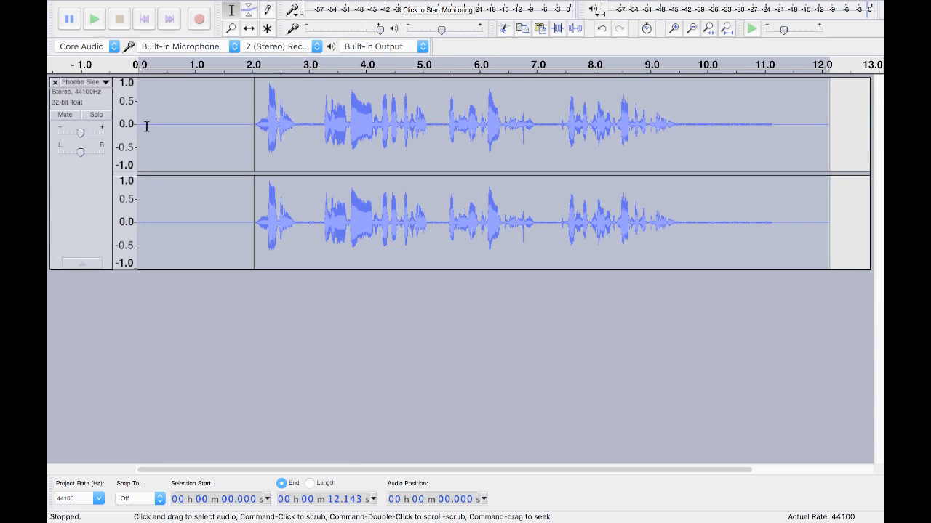
click(144, 19)
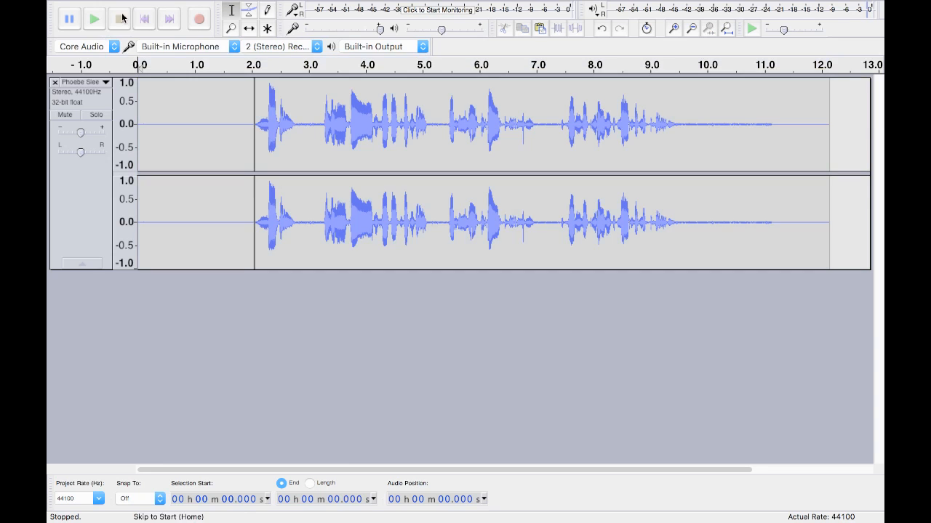
click(92, 19)
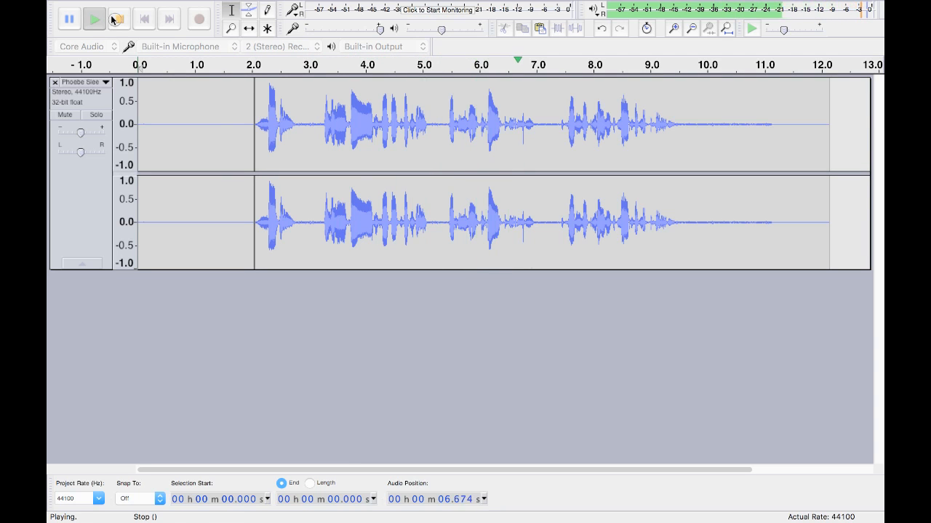
click(113, 20)
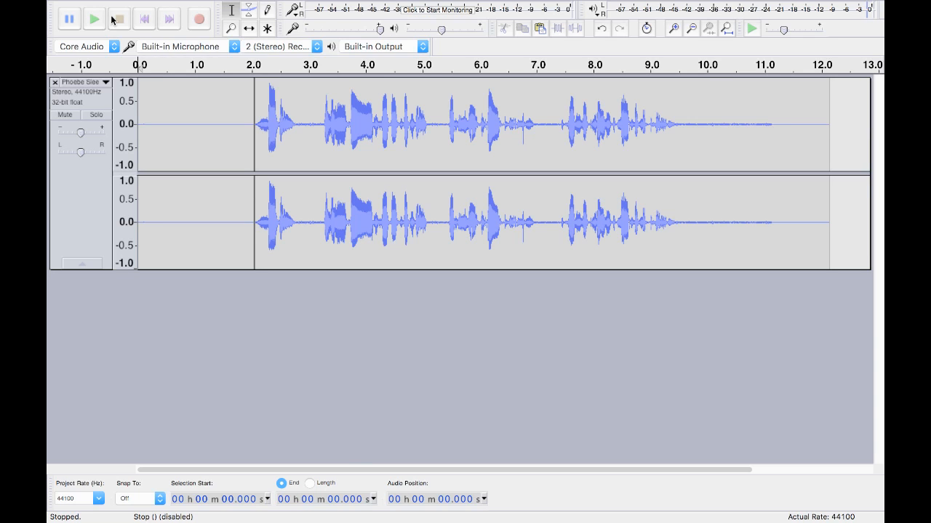
Step: Apply Echo with a delay time of 0.3 seconds and a decay factor of 0.1 to the whole track, and play it back
mouse_move(270, 2)
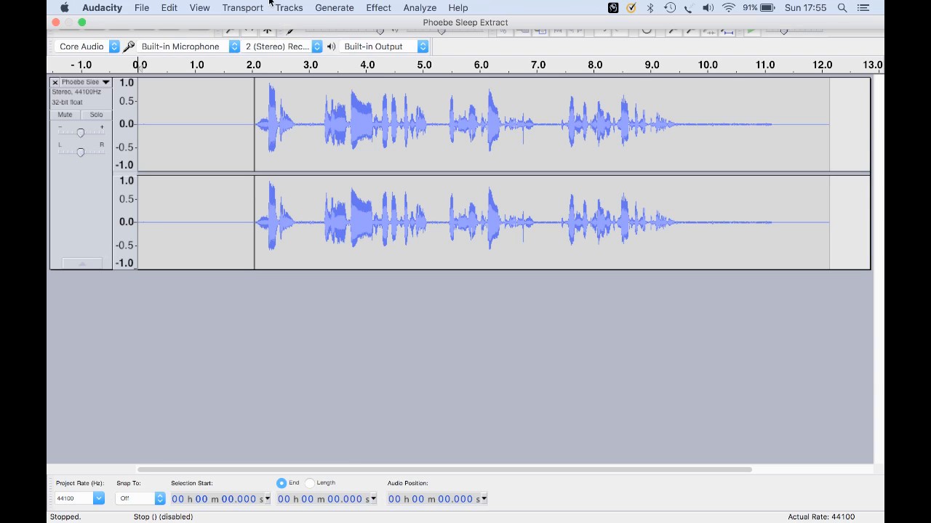
click(371, 7)
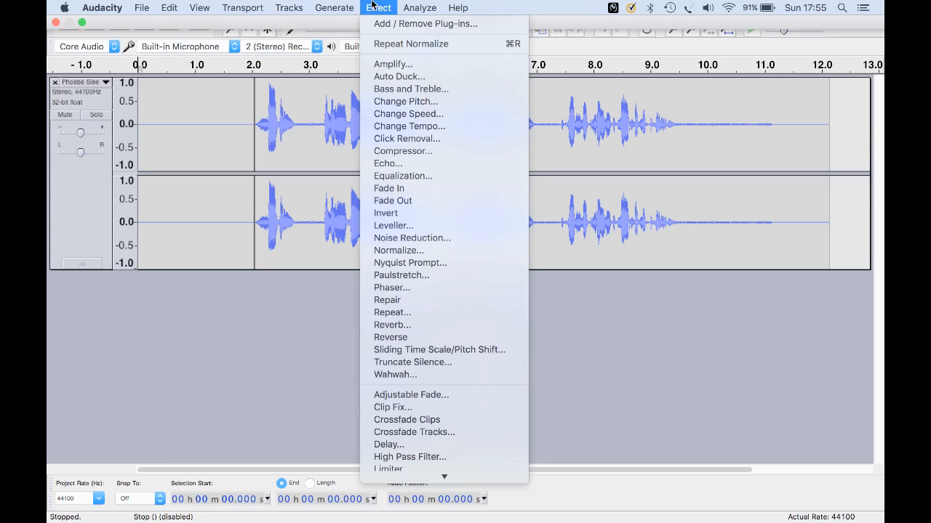
click(384, 162)
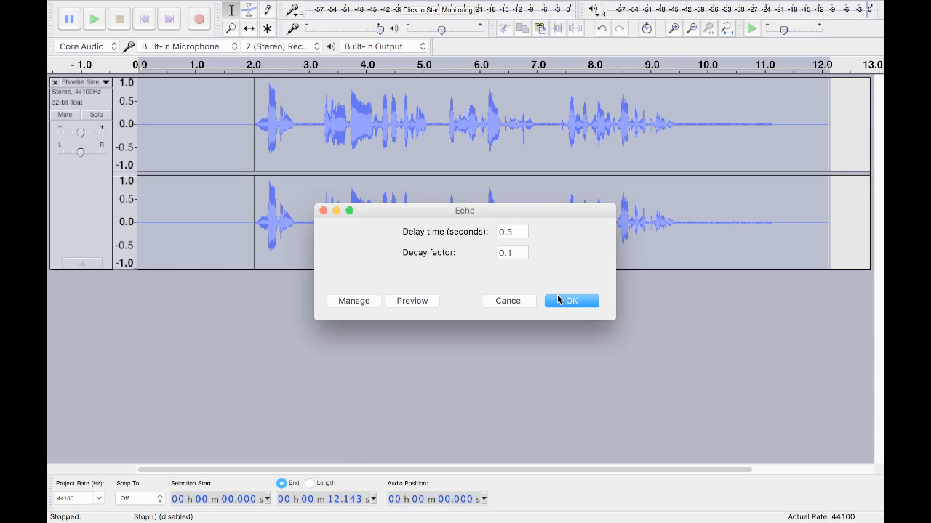
click(557, 294)
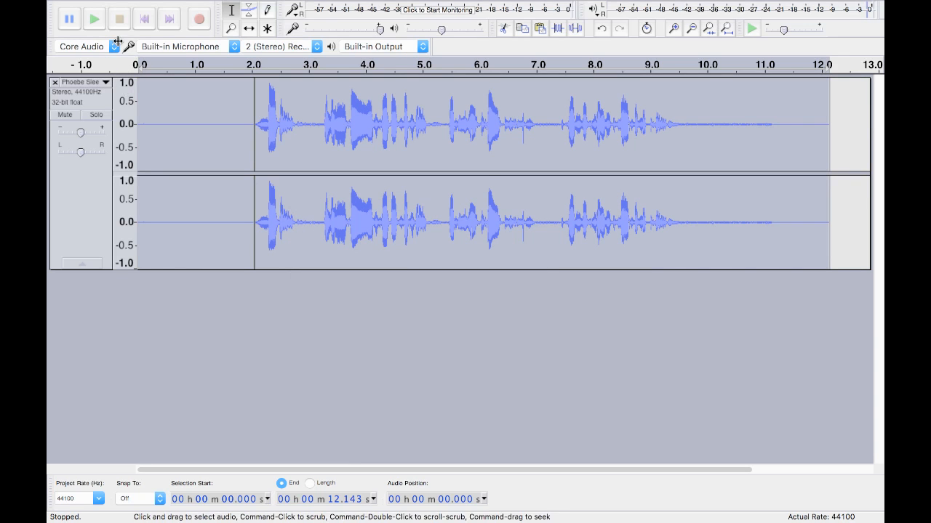
click(95, 20)
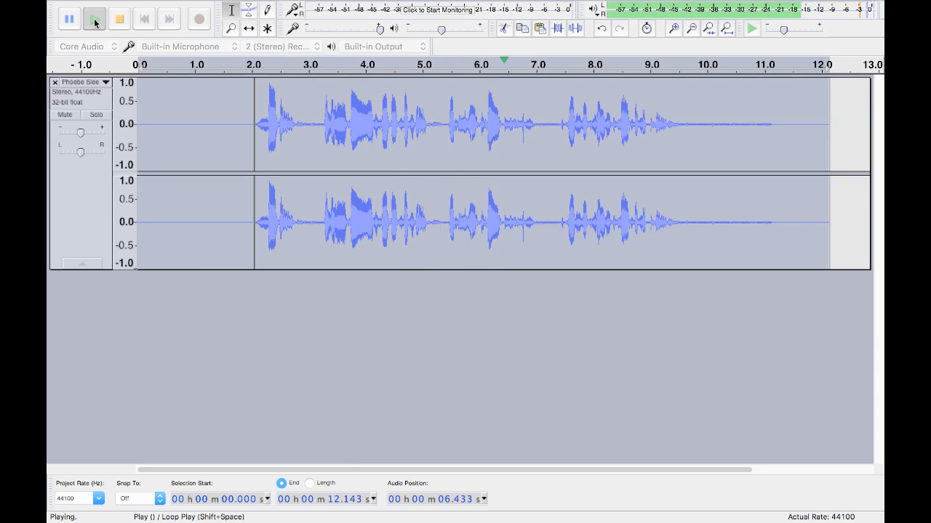
click(114, 20)
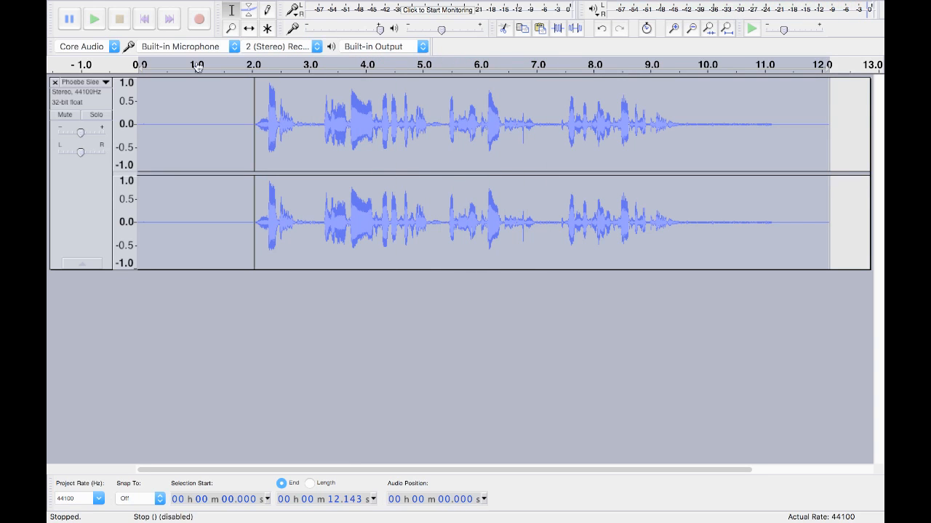
Step: Undo the Echo effect
mouse_move(287, 3)
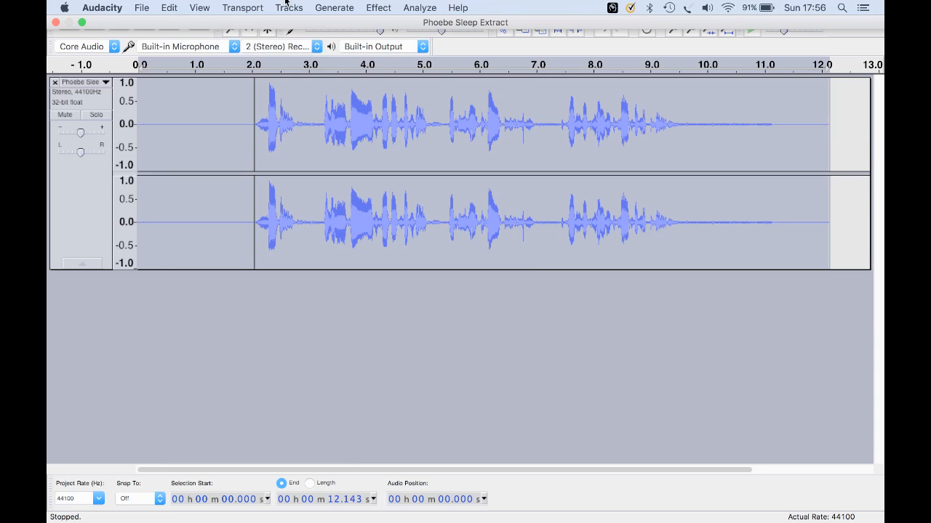
click(169, 7)
click(172, 20)
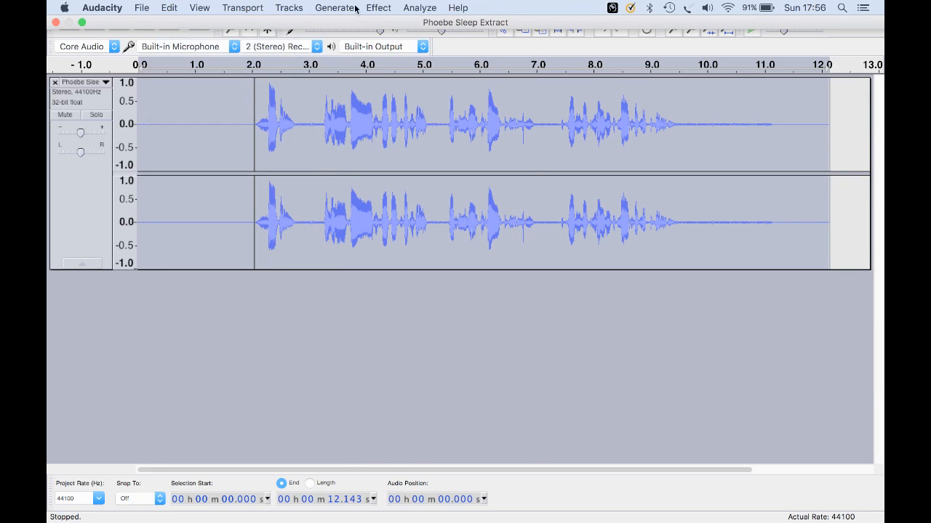
Step: Adjust the delay time of the Echo effect, apply it to the whole track again, and play back the result
click(377, 8)
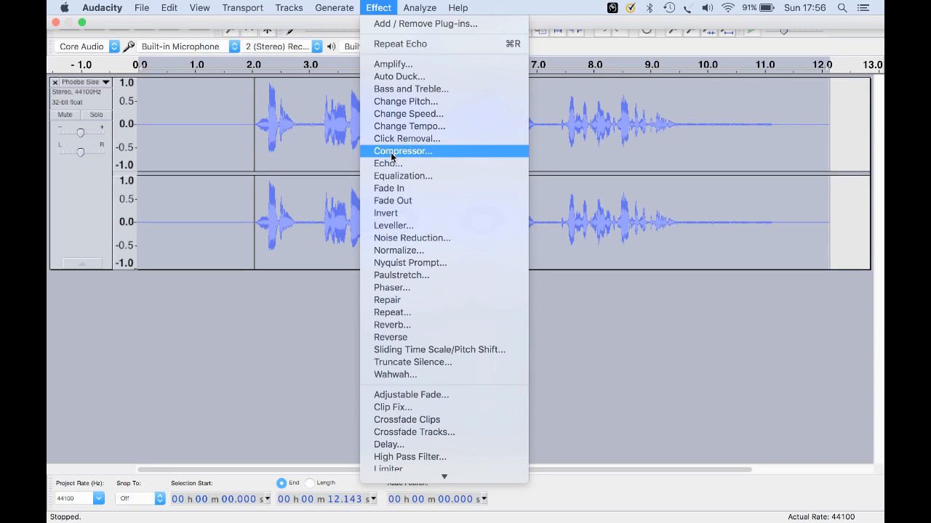
click(391, 163)
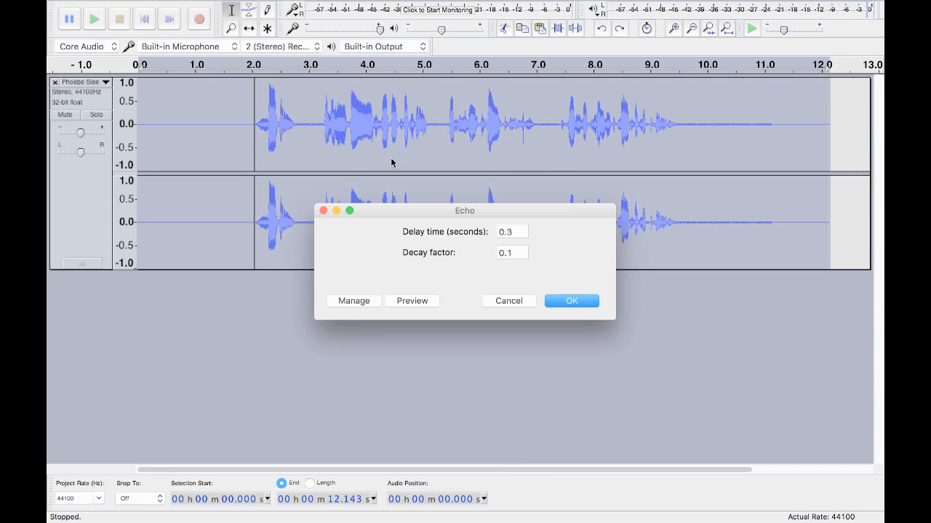
click(510, 231)
click(567, 302)
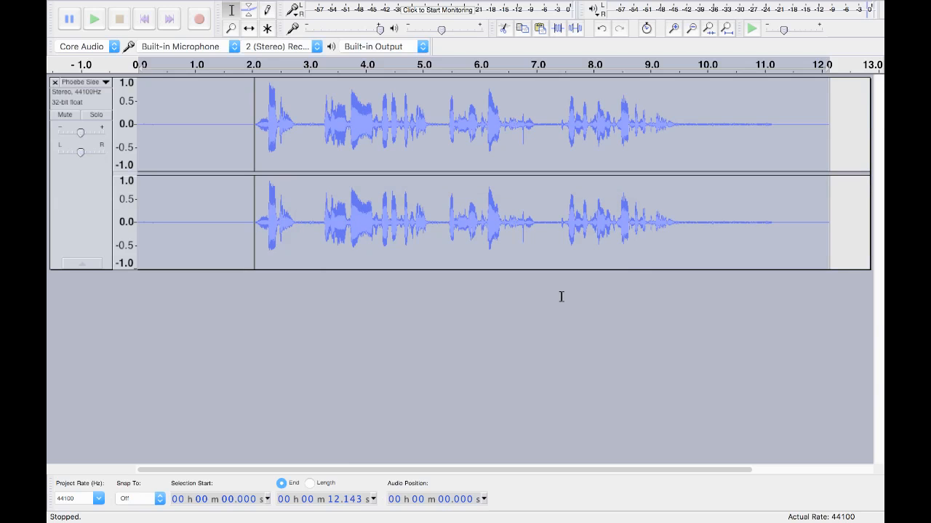
click(93, 21)
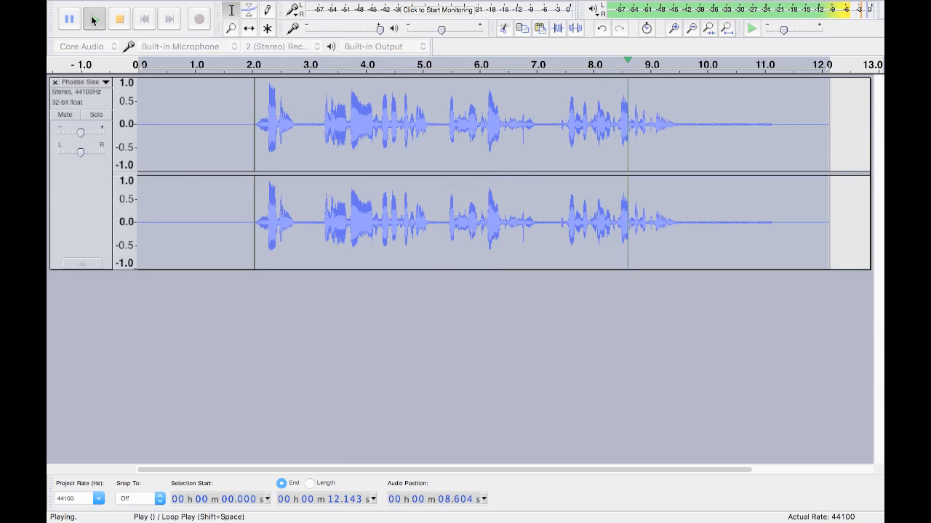
click(119, 19)
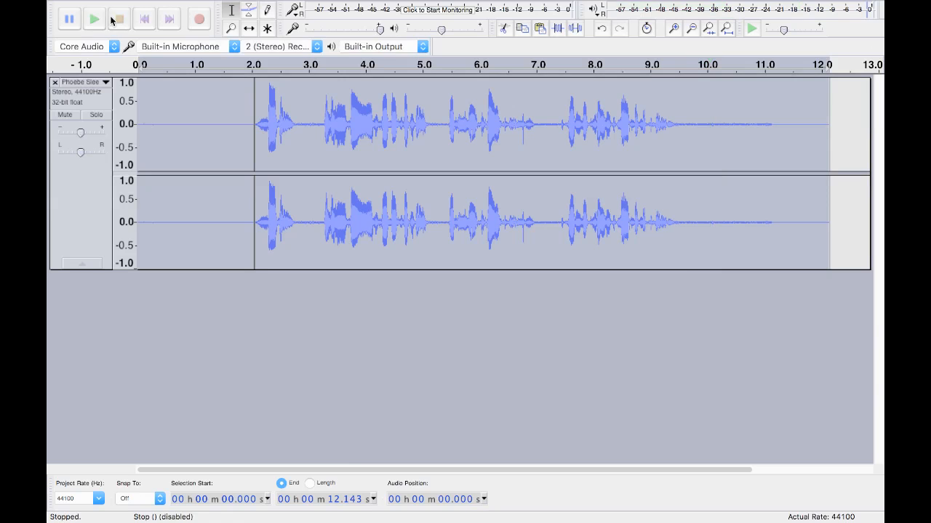
Step: Apply Reverb to the whole track with adjusted room size and reverberance, and play back the result
mouse_move(192, 3)
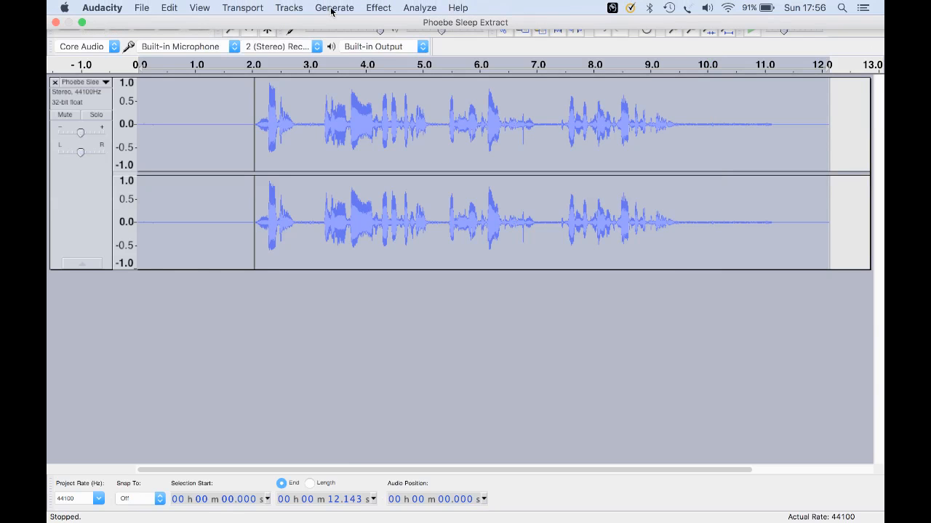
click(375, 7)
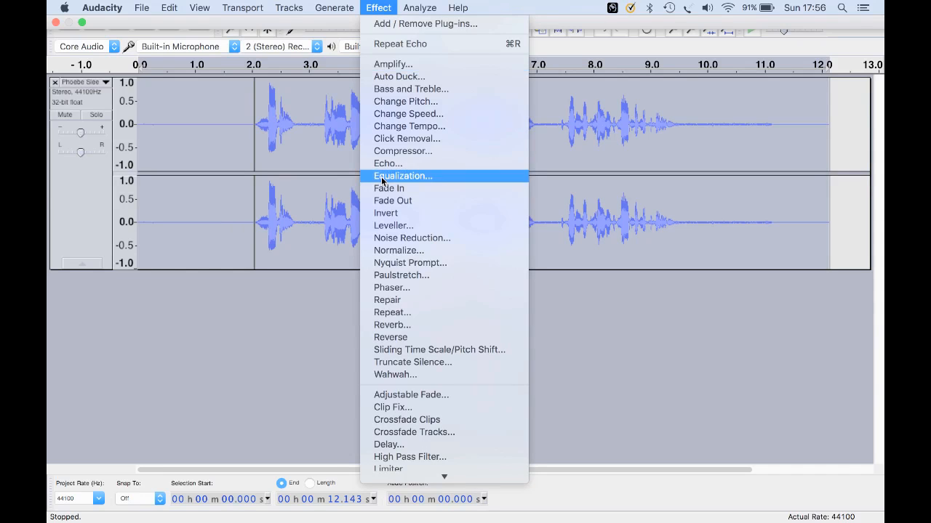
click(389, 325)
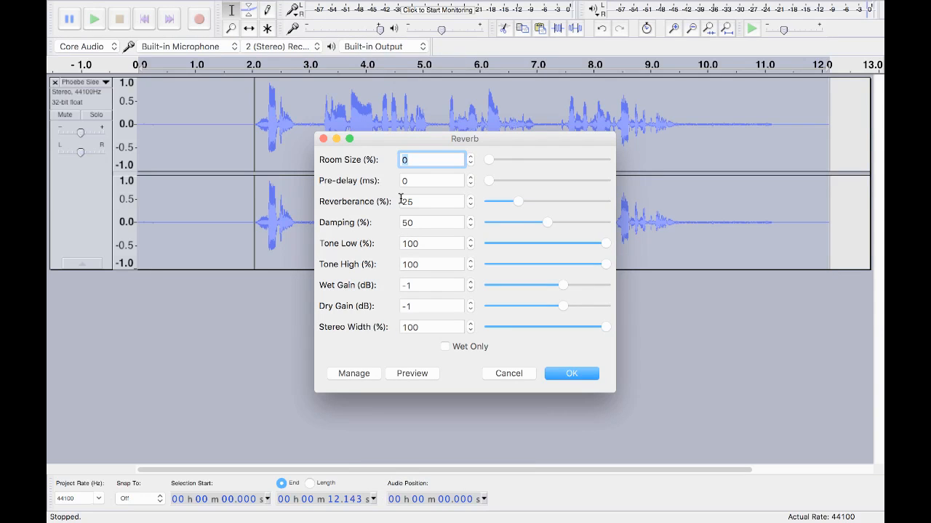
click(466, 155)
click(443, 347)
drag(509, 198, 502, 198)
click(570, 373)
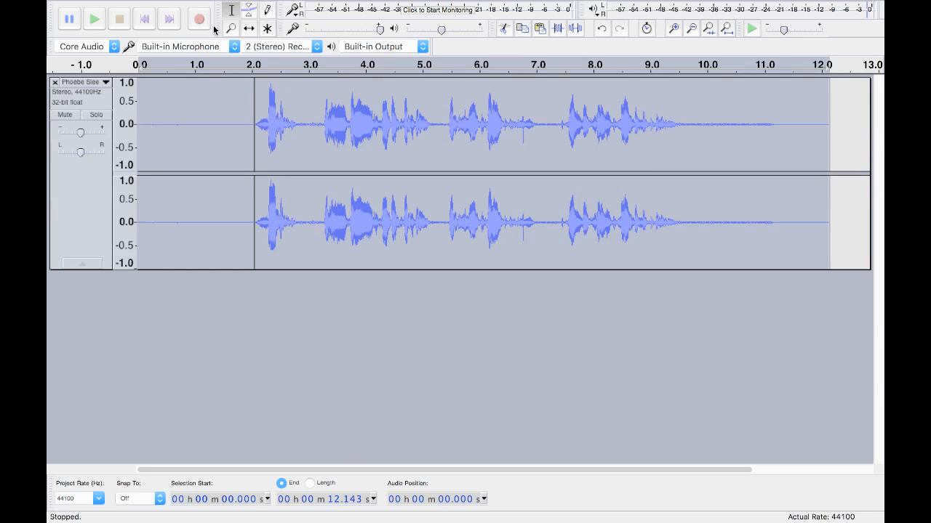
click(88, 15)
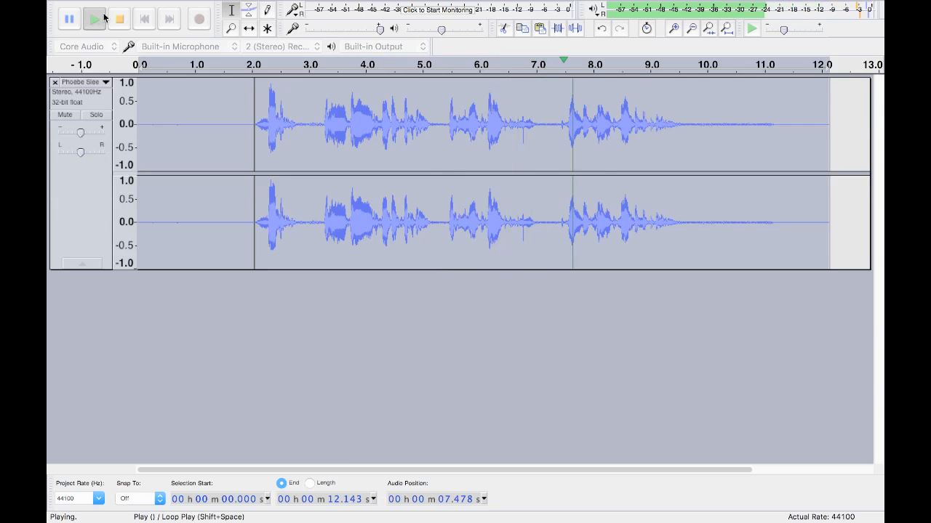
click(119, 18)
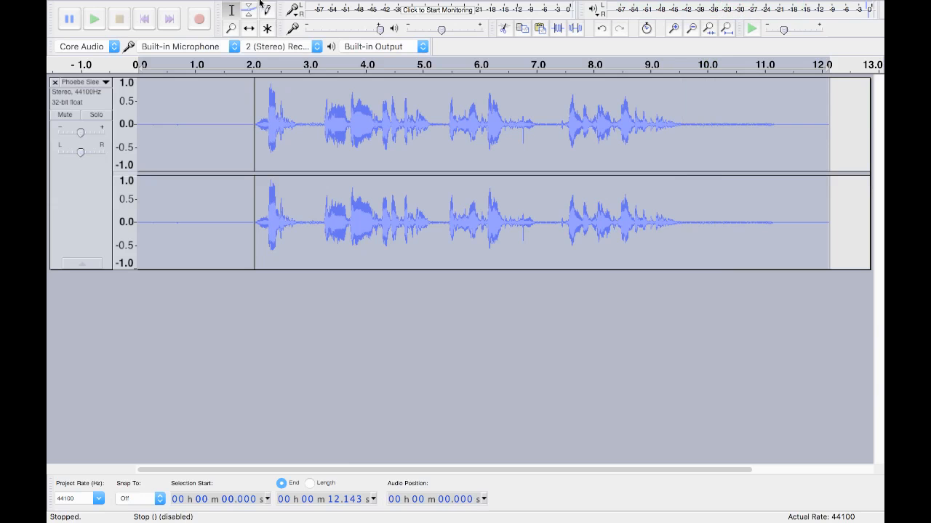
Step: Undo the Reverb effect
click(368, 6)
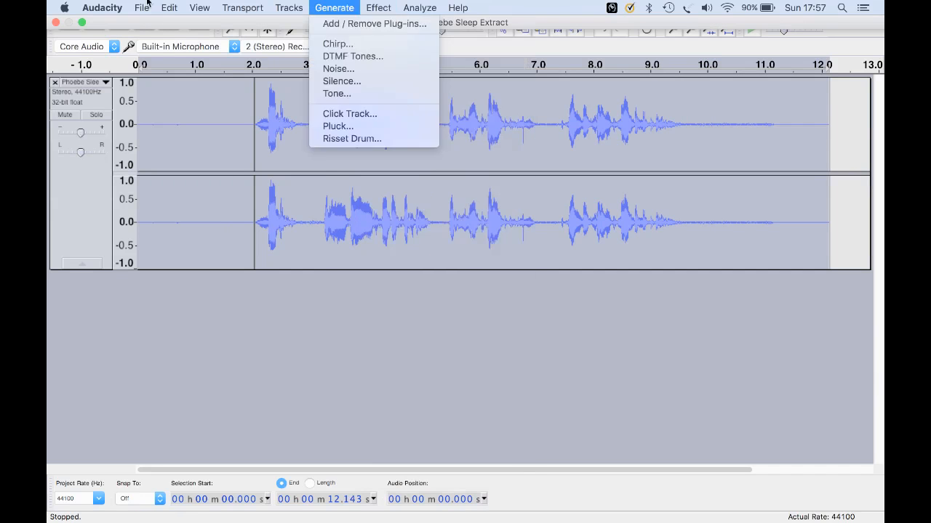
mouse_move(172, 8)
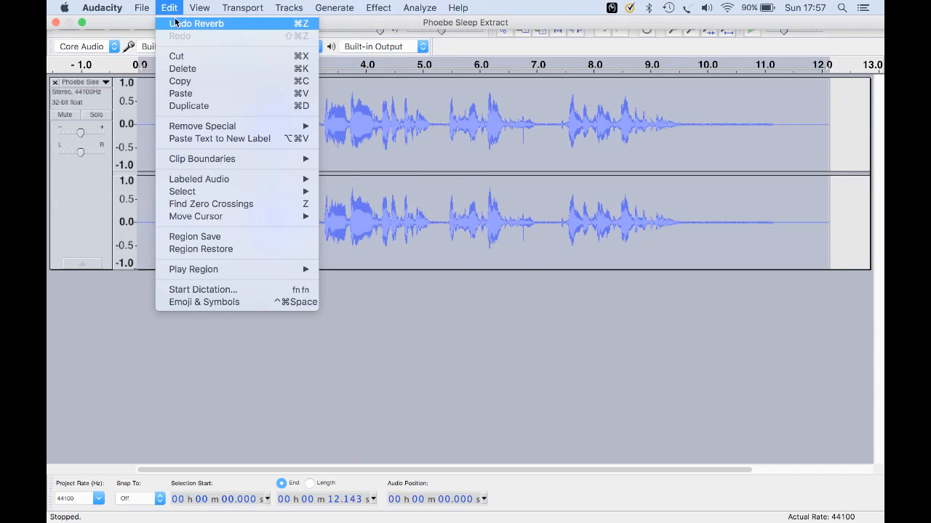
click(174, 23)
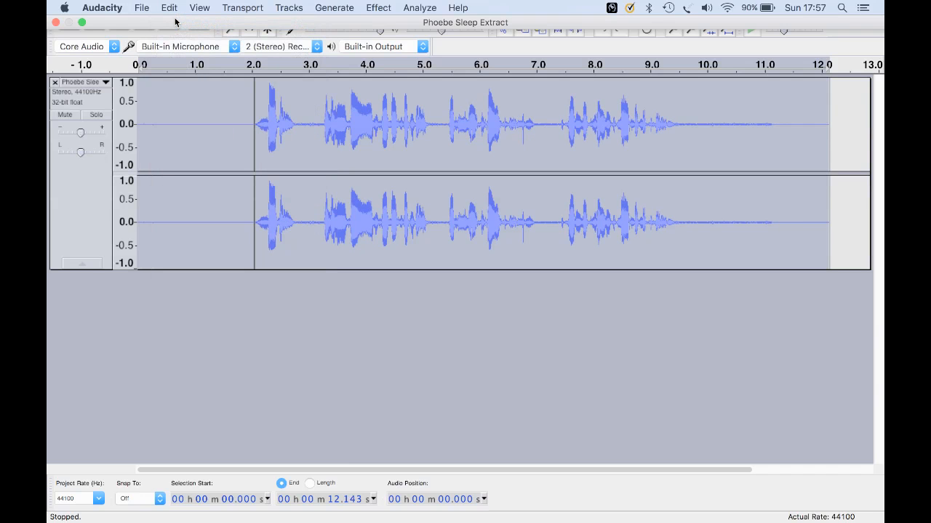
Step: Apply Sliding Time Scale/Pitch Shift with initial and final tempo changes of -5% and no pitch shift, and play back the slowed track
click(369, 8)
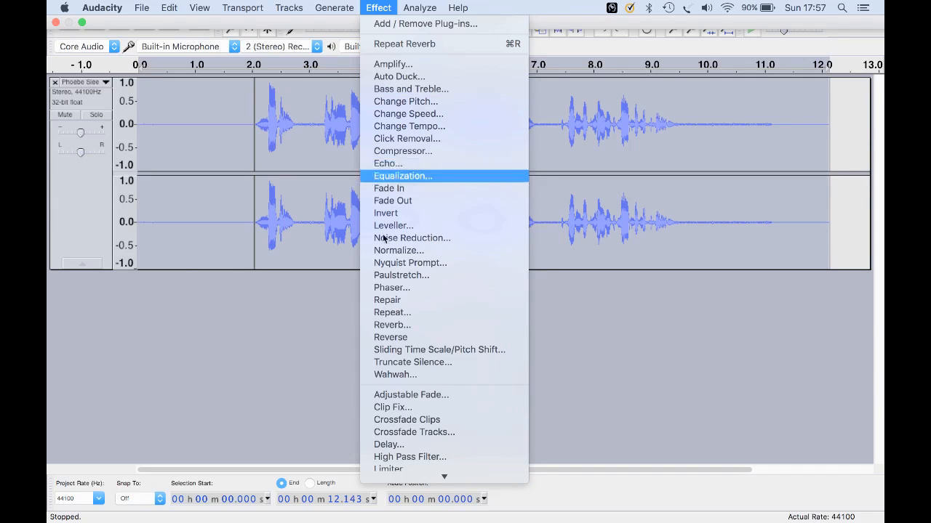
click(393, 349)
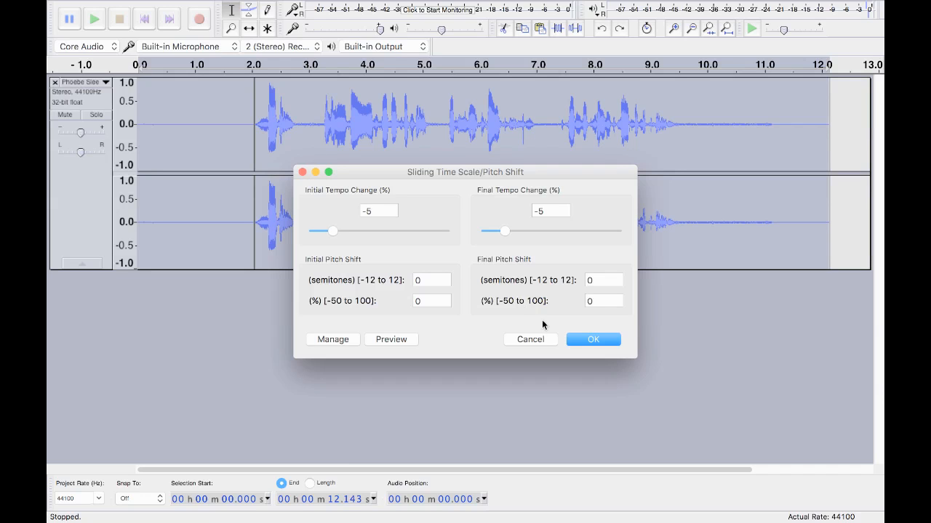
click(579, 340)
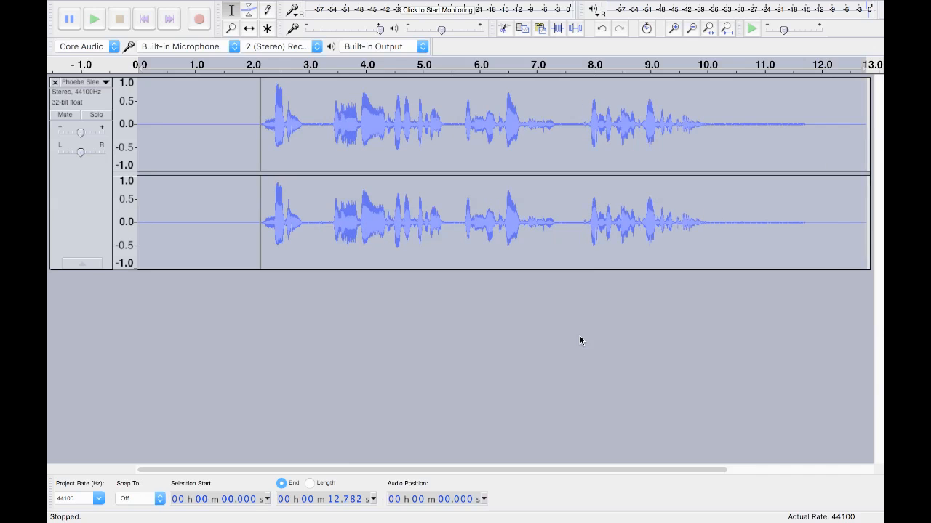
click(92, 20)
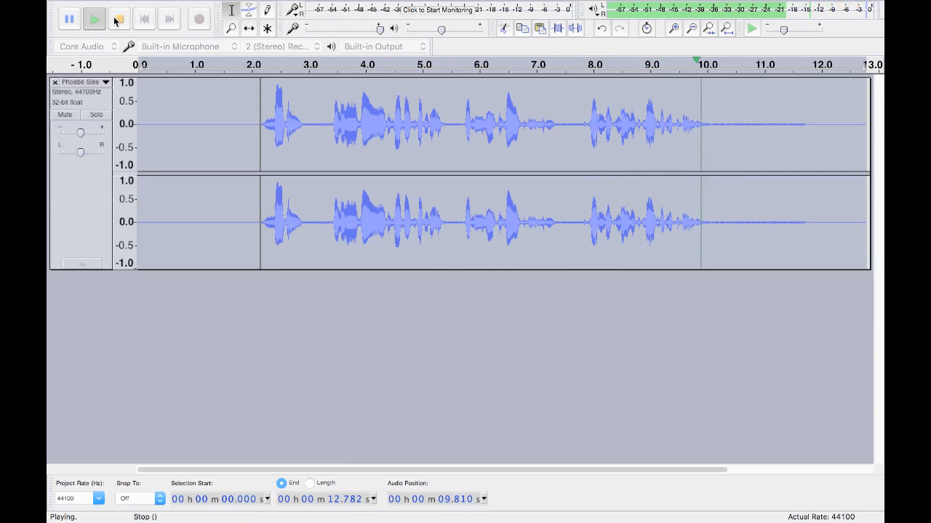
click(115, 21)
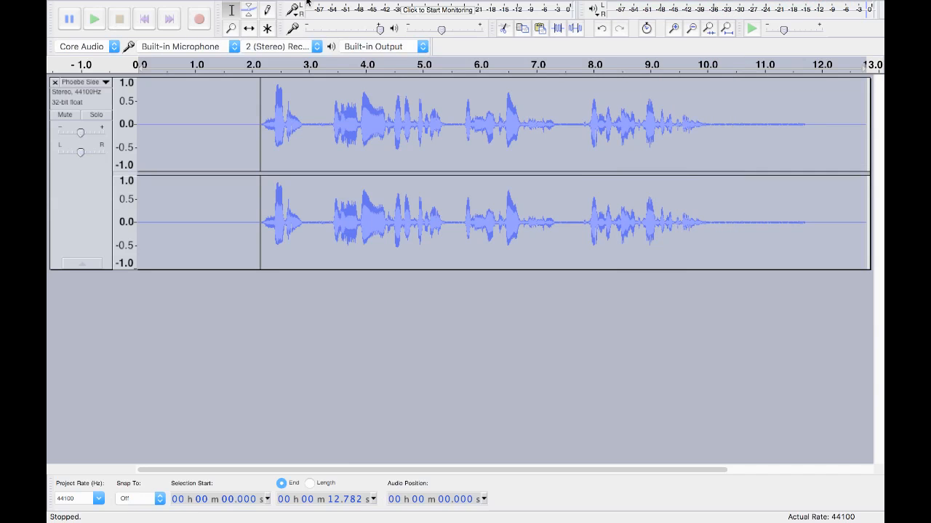
Step: Reopen Sliding Time Scale/Pitch Shift for the whole track and set both the initial and final tempo changes to 0%
click(378, 7)
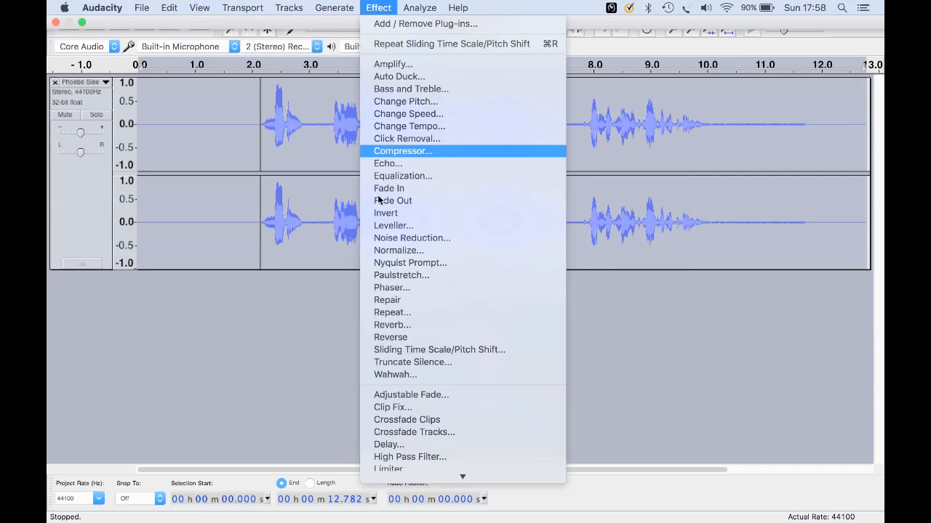
click(375, 350)
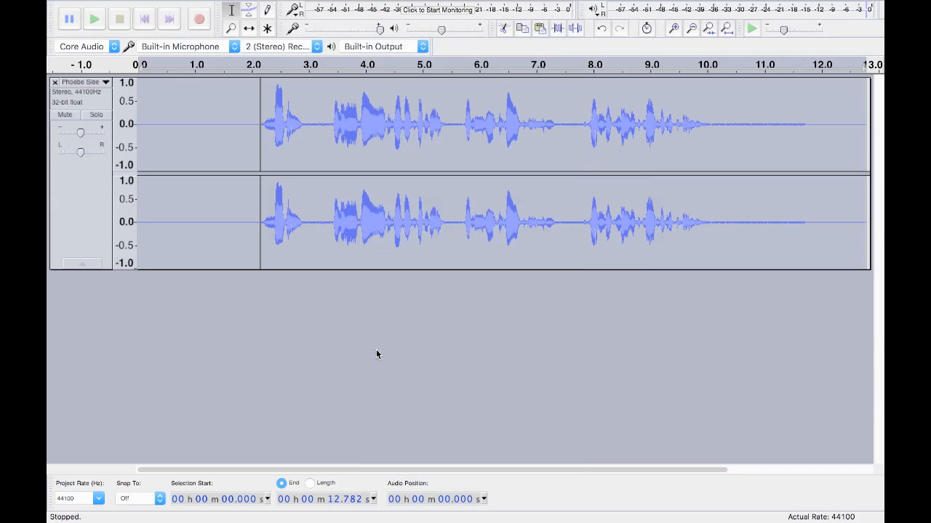
click(371, 208)
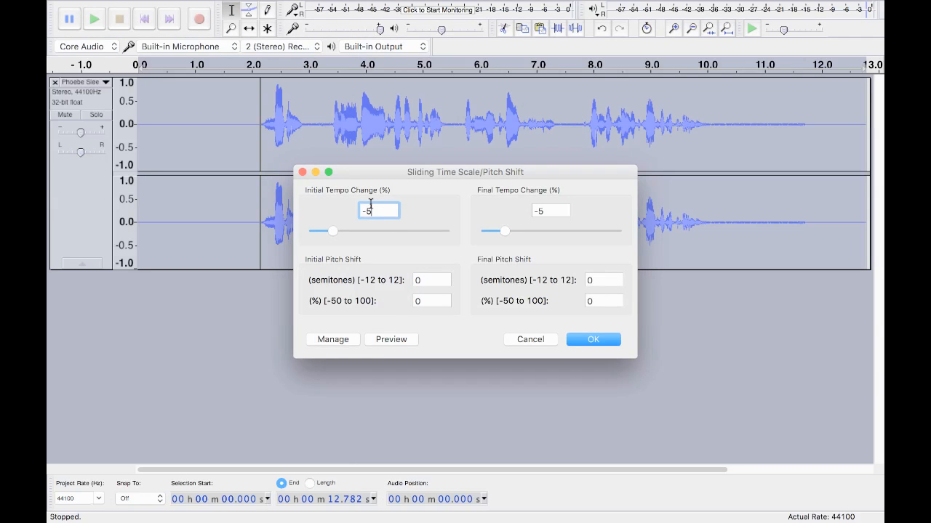
key(BackSpace)
key(BackSpace)
text(0)
click(545, 208)
key(BackSpace)
key(BackSpace)
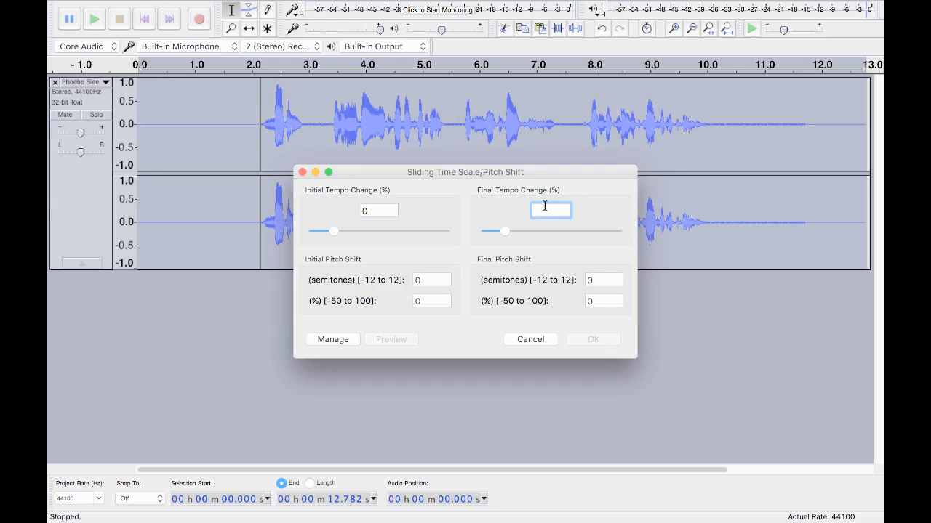
text(0)
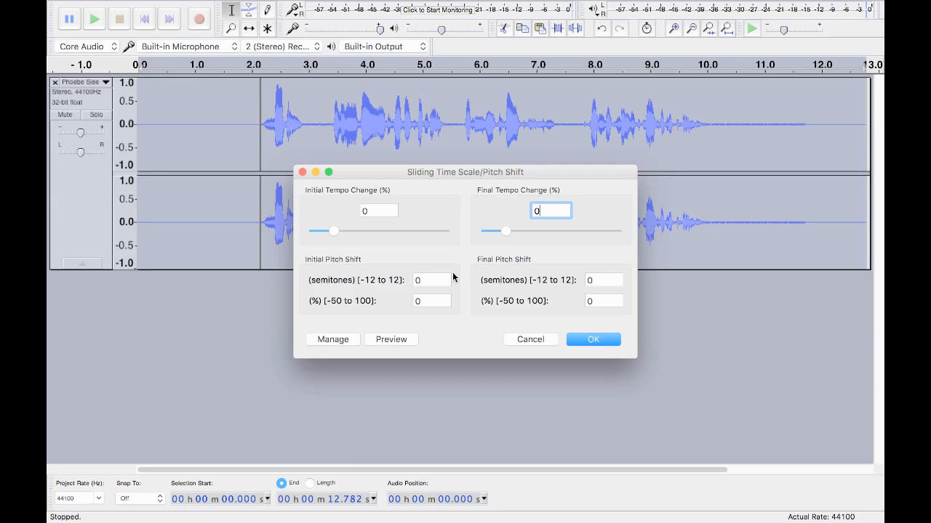
Step: Set the initial and final pitch shift to -1 semitone each and apply Sliding Time Scale/Pitch Shift to the track
click(419, 277)
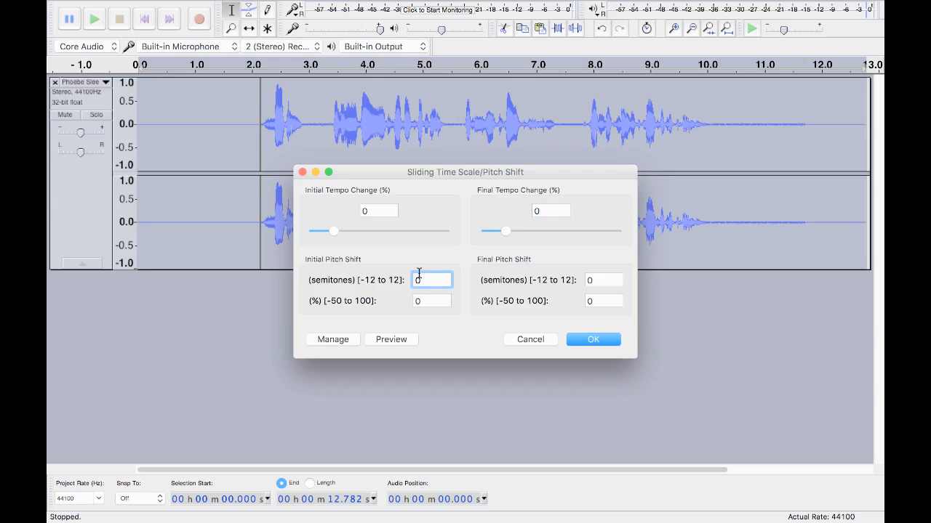
key(BackSpace)
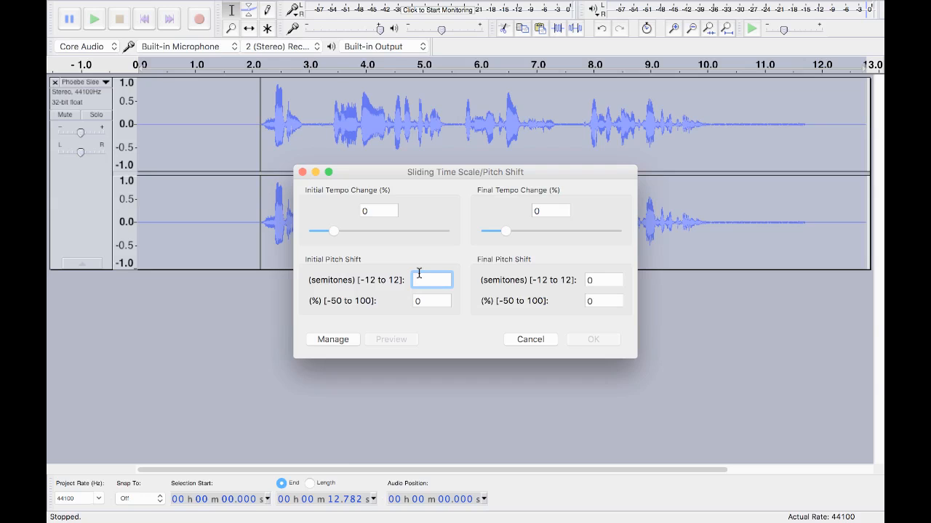
text(-1)
click(603, 280)
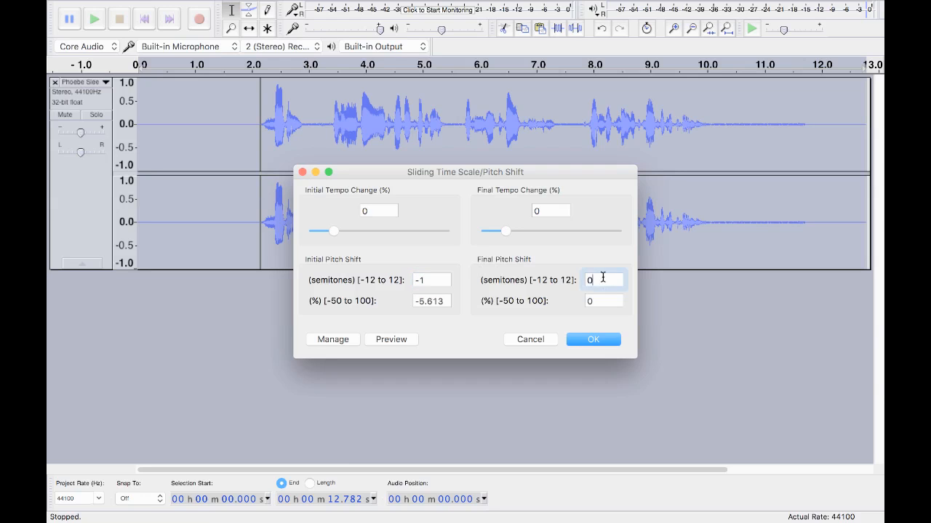
key(BackSpace)
text(-1)
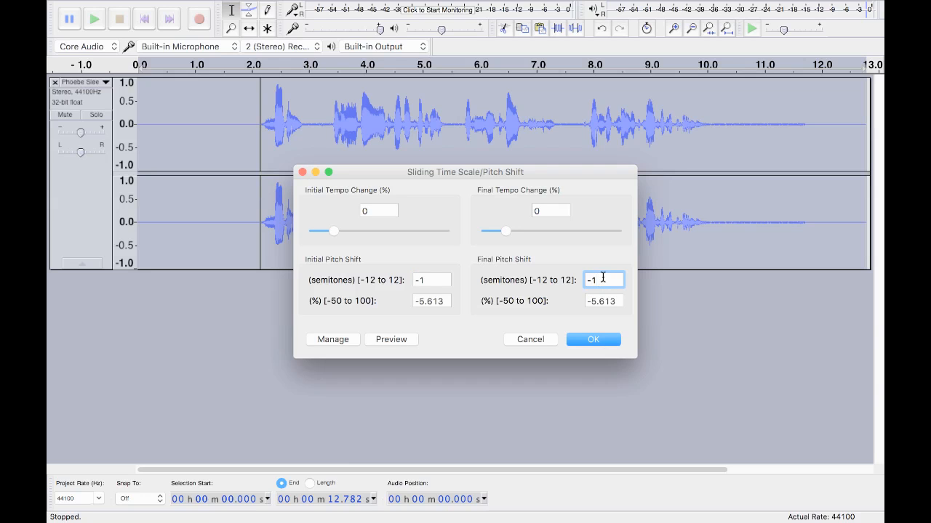
click(581, 339)
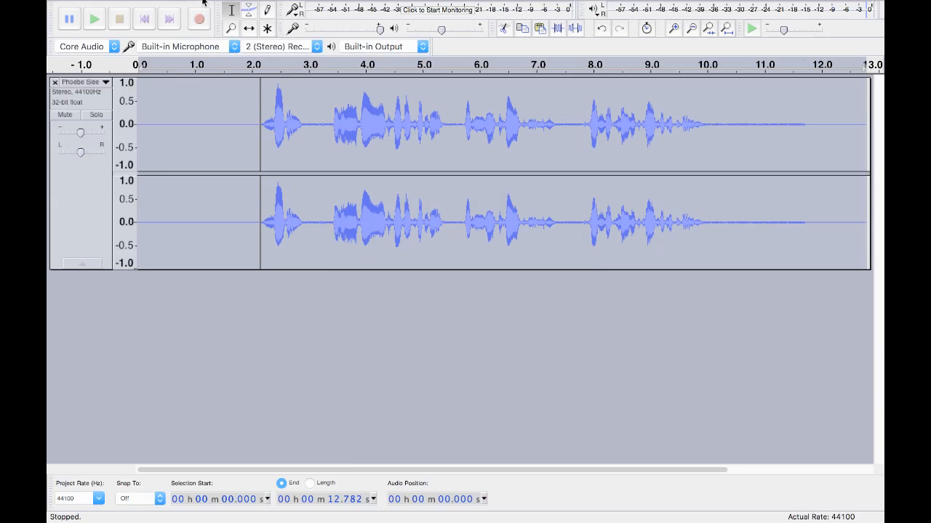
Step: Play back the pitch-shifted track, stop it near the end of the speech, and undo the Sliding Time Scale/Pitch Shift
mouse_move(204, 3)
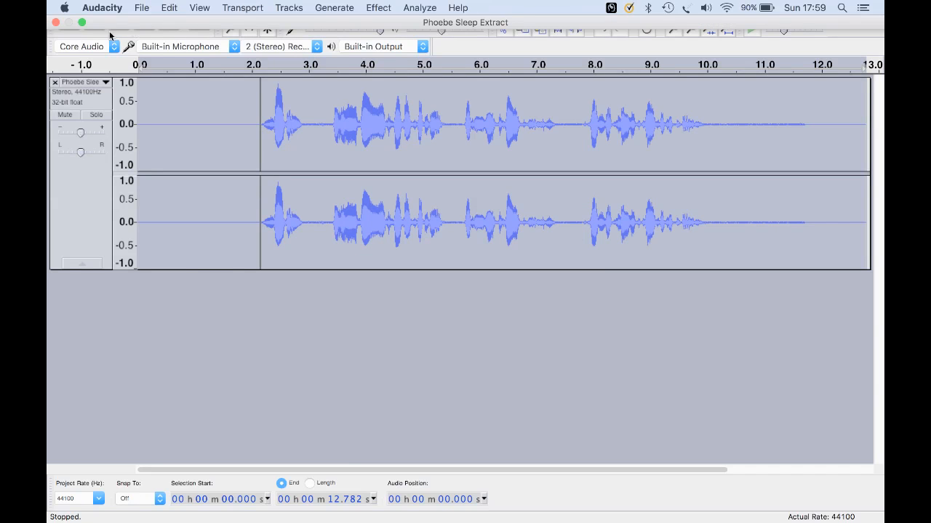
click(90, 22)
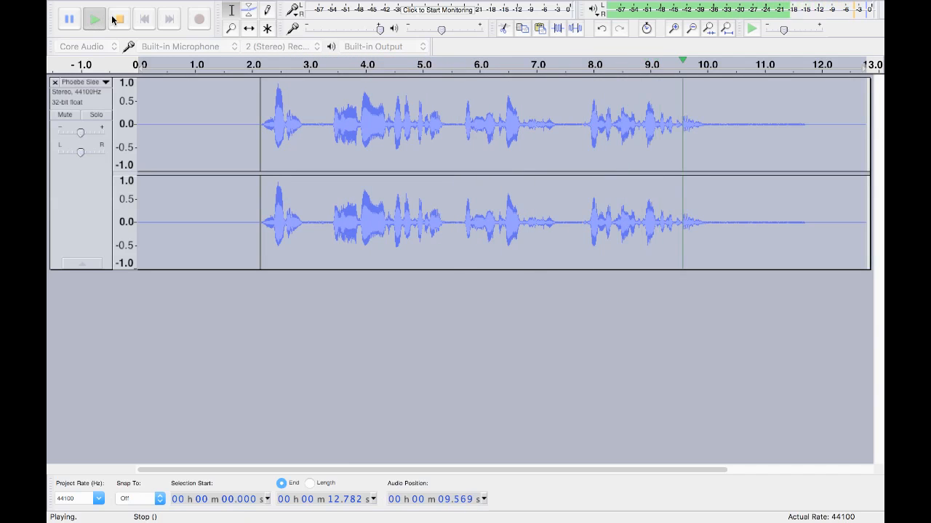
click(115, 20)
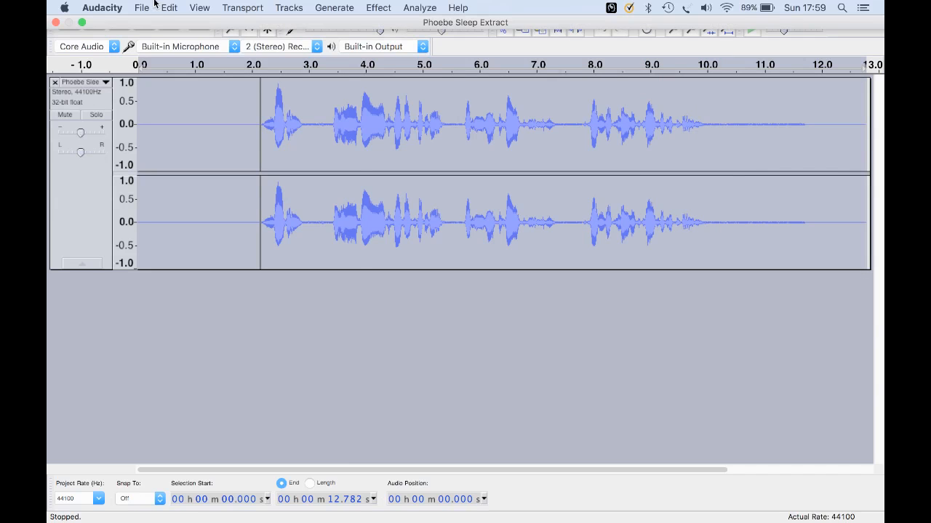
click(167, 7)
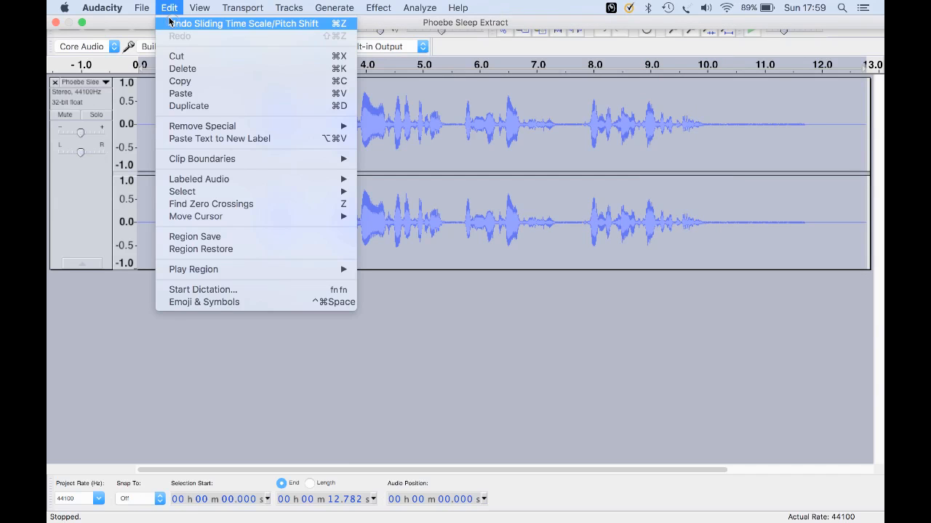
click(170, 23)
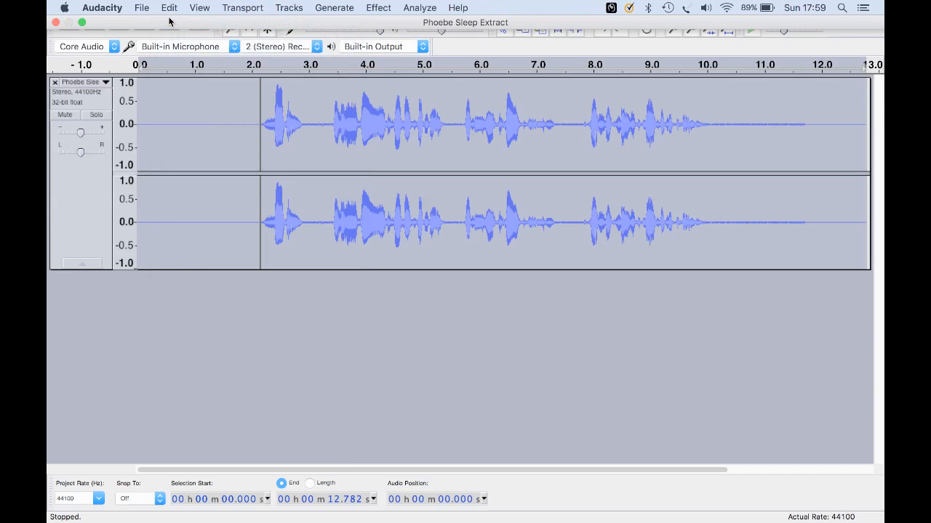
Step: Normalize the whole track to a maximum amplitude of -1.0 dB with DC offset removal
click(367, 6)
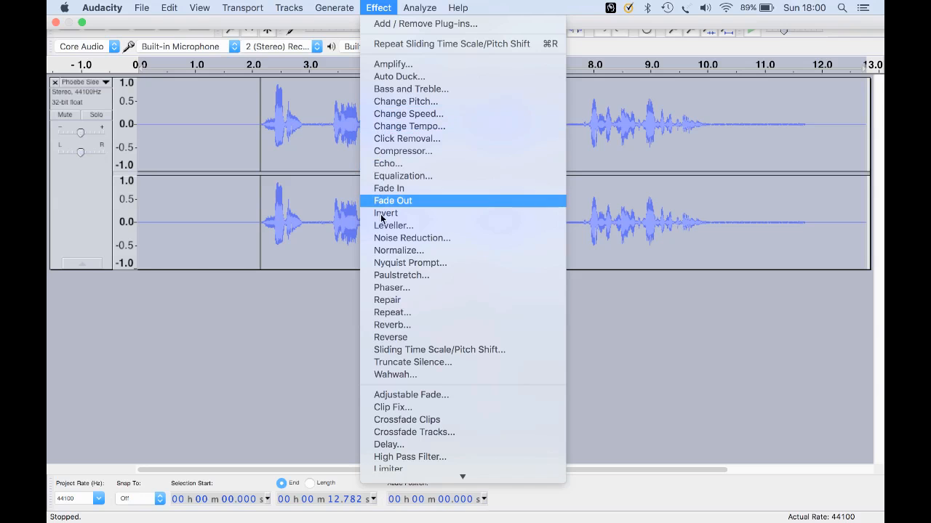
click(380, 252)
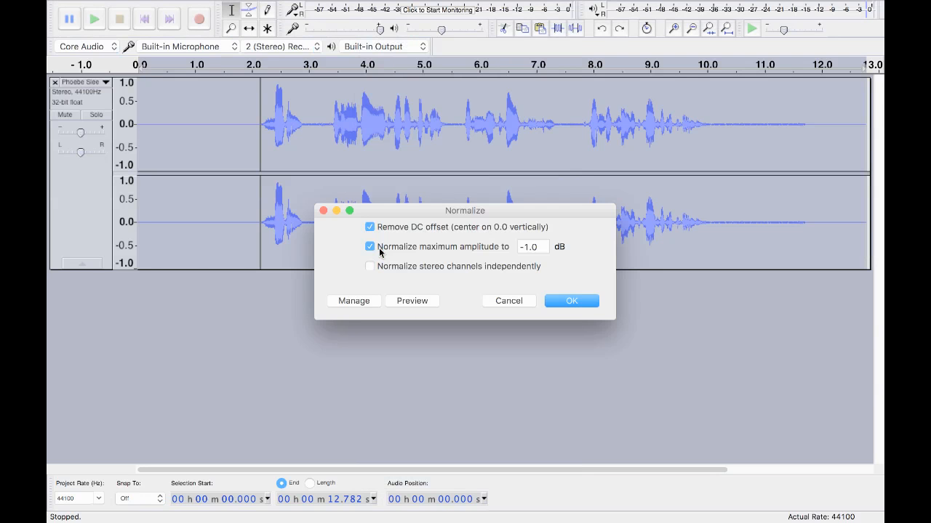
click(566, 300)
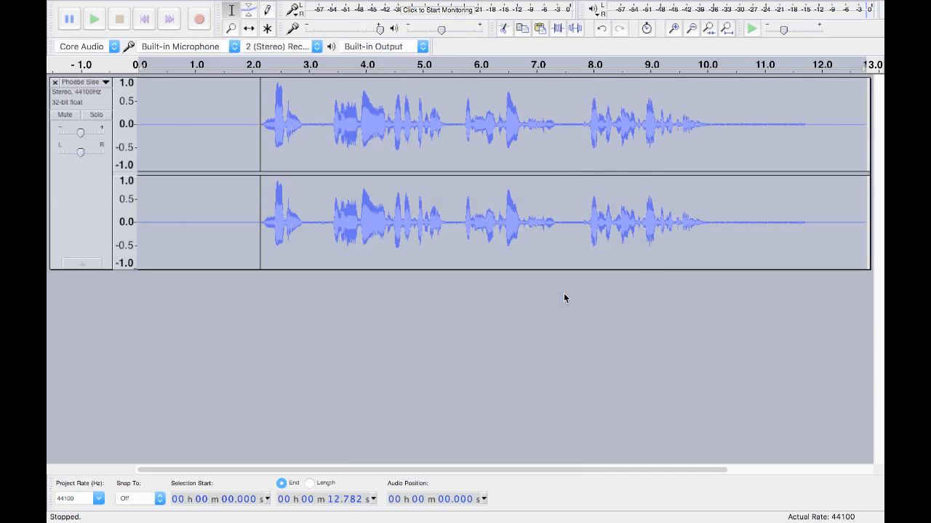
Step: Apply the Limiter to the whole track as a Hard Limit with the limit level set to -8 dB
mouse_move(338, 2)
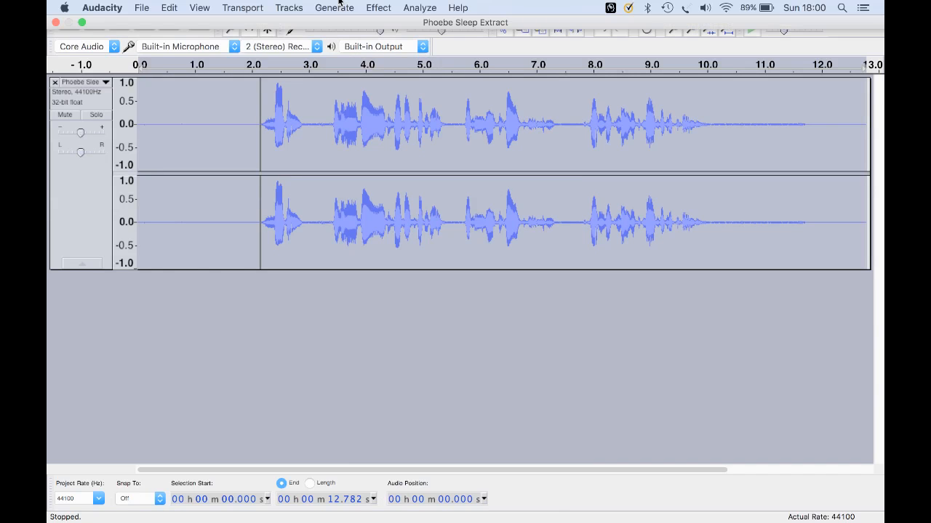
click(369, 6)
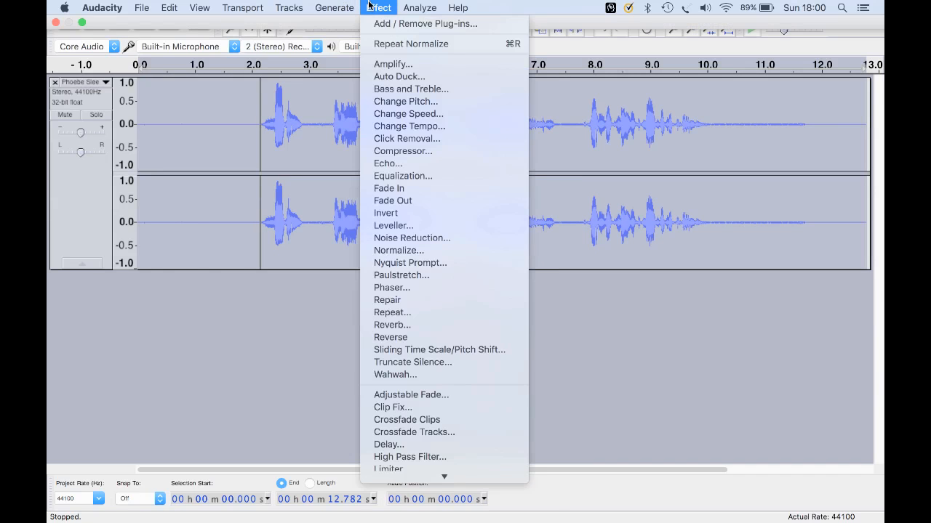
scroll(377, 439, down, 5)
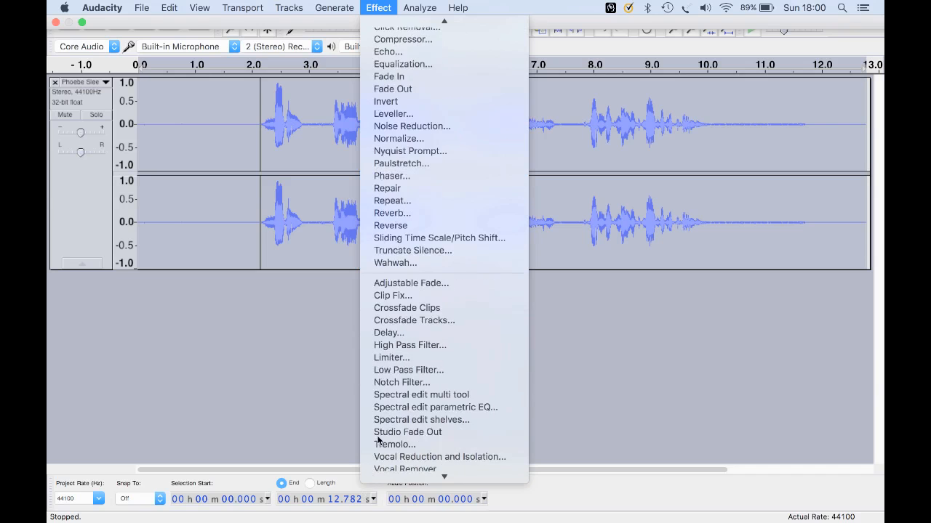
click(390, 357)
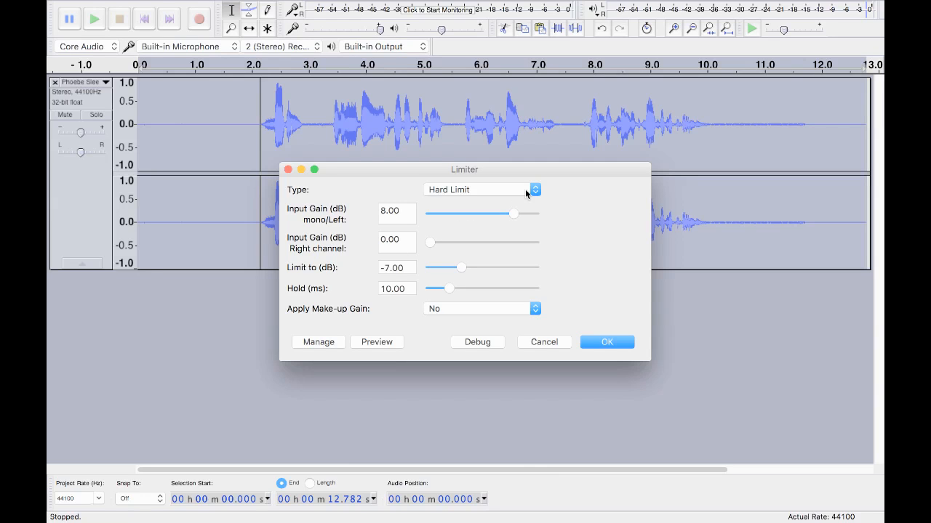
click(385, 263)
key(BackSpace)
text(8)
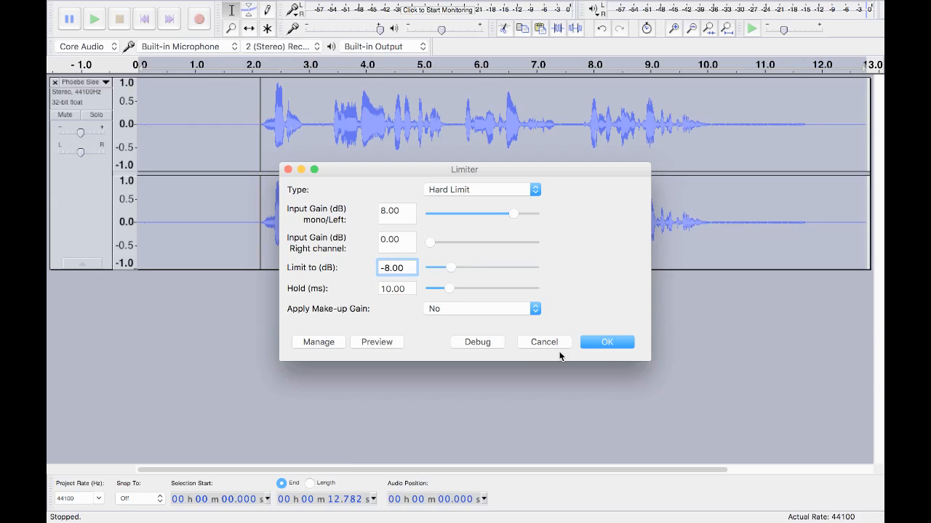
click(605, 341)
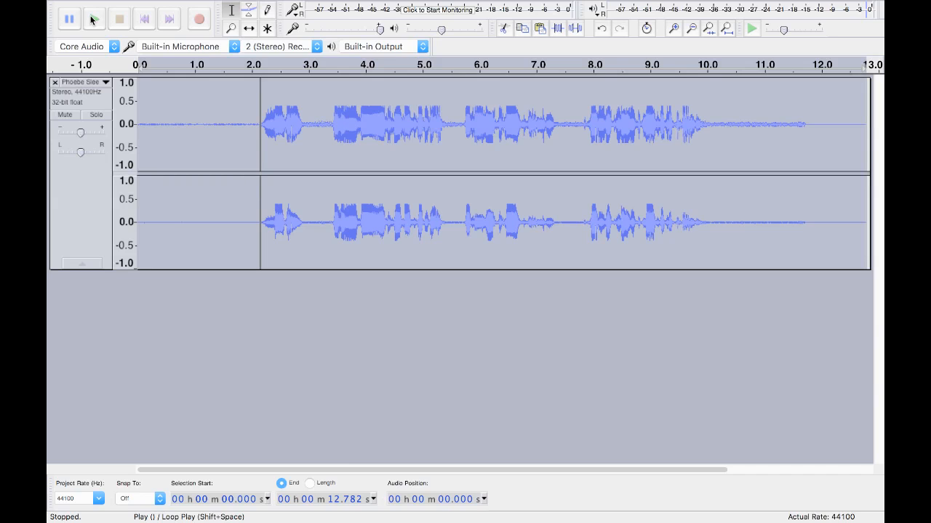
Step: Play back the limited track from its beginning and stop after the speech ends
click(144, 19)
click(89, 20)
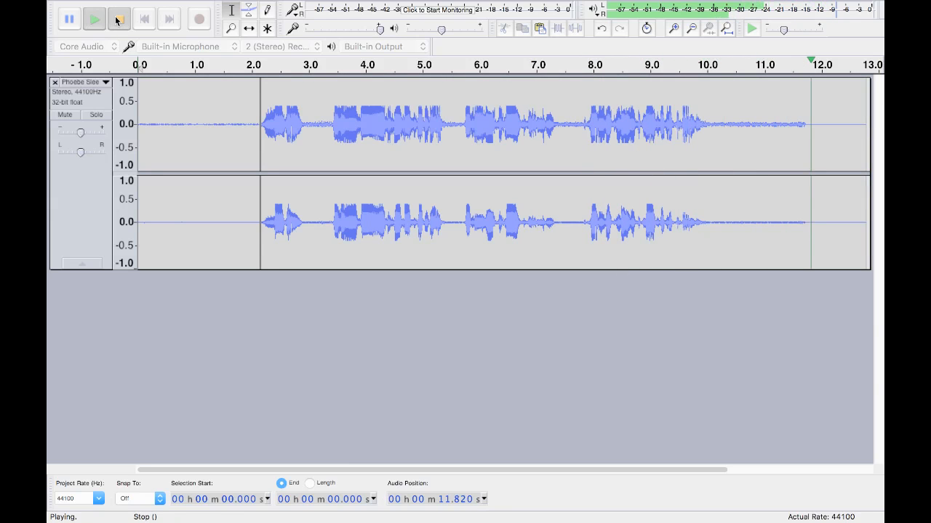
click(118, 21)
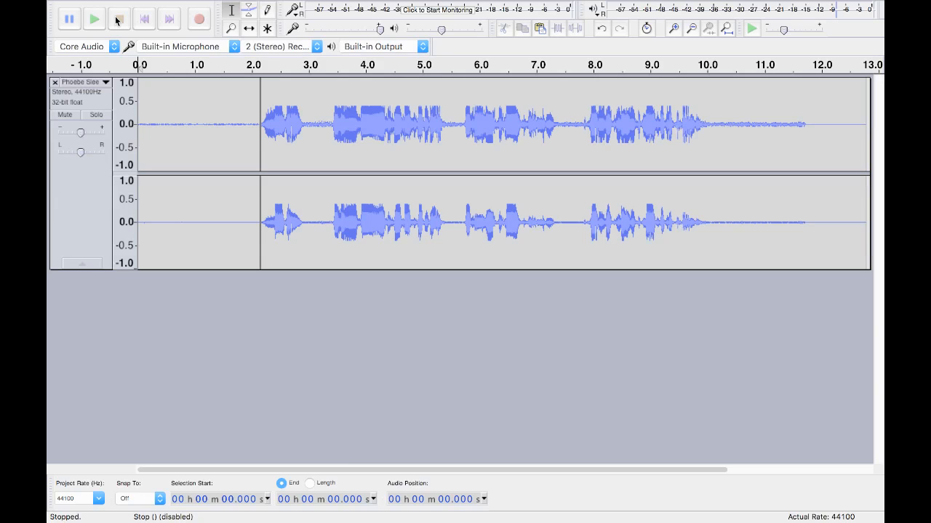